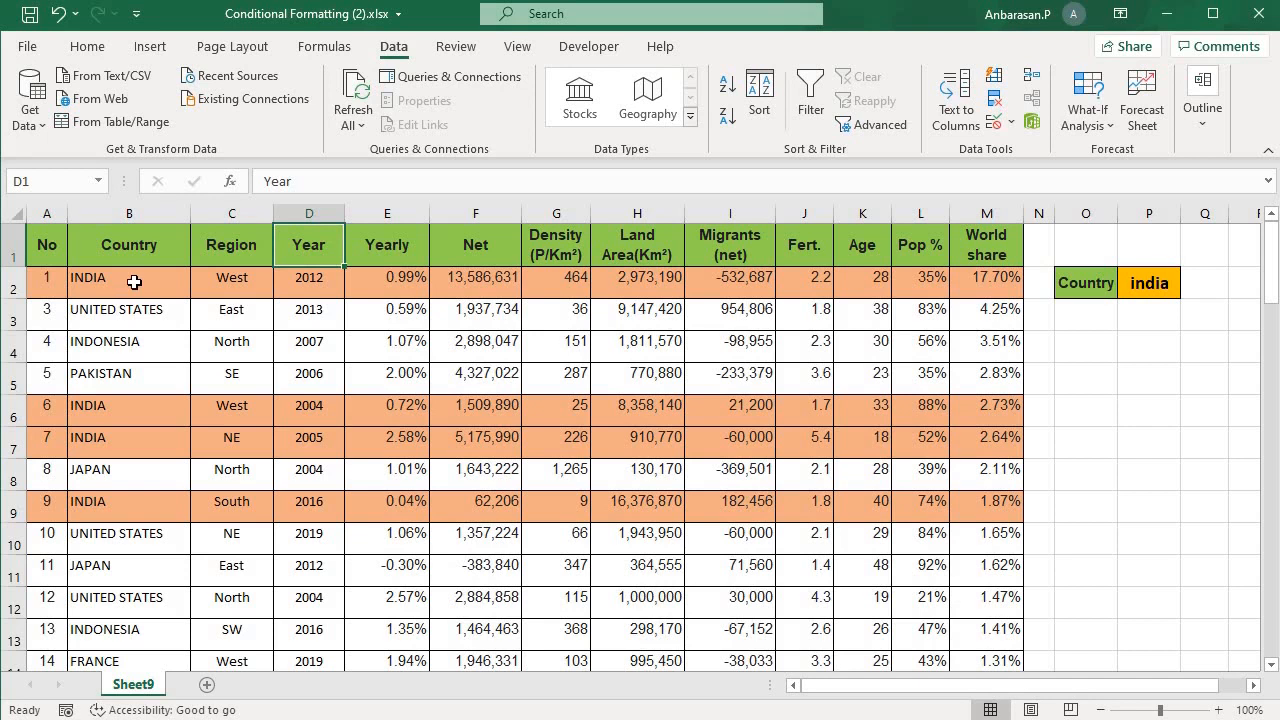
drag(134, 282, 118, 445)
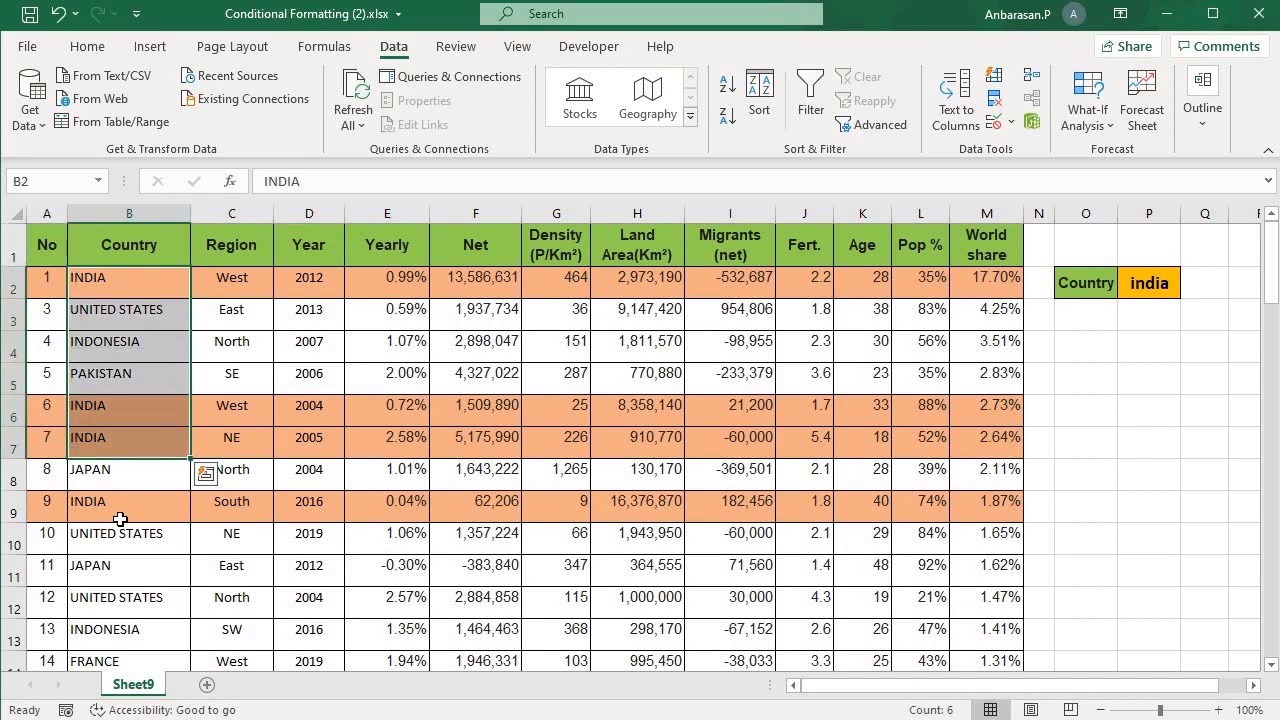
click(129, 495)
click(166, 416)
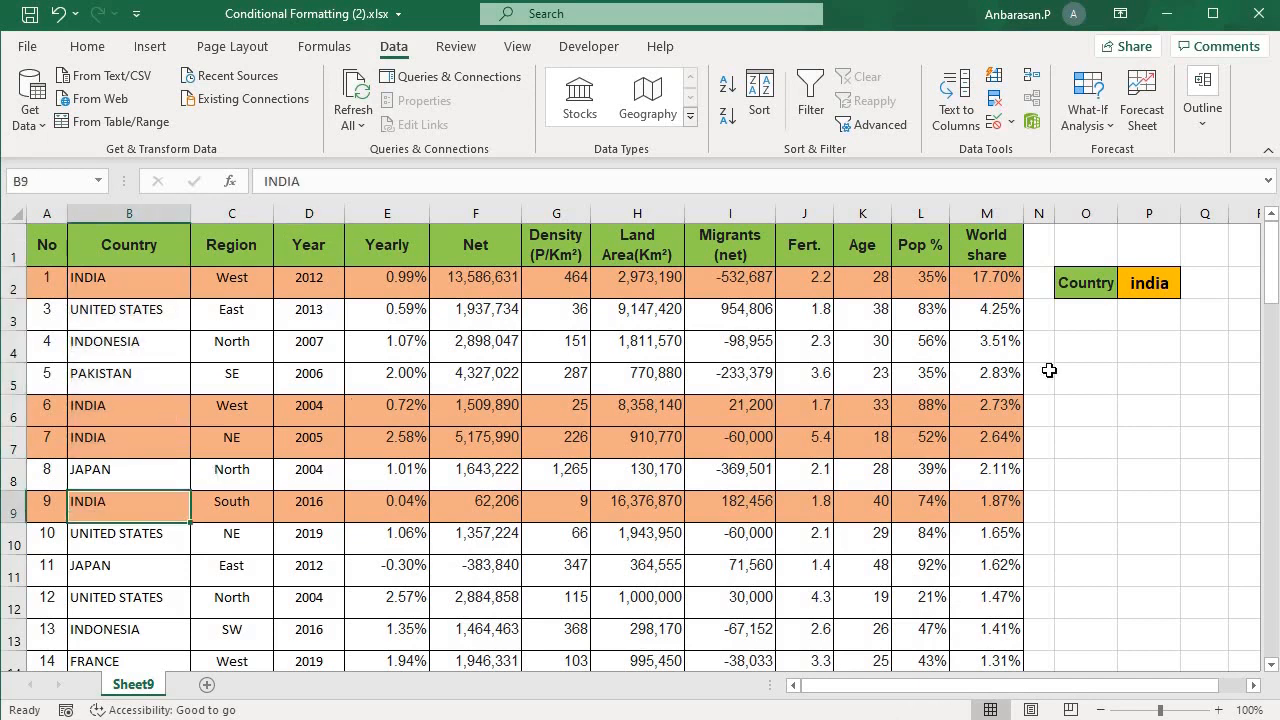
Replace the country criterion in cell P2 with "japan"
click(1165, 283)
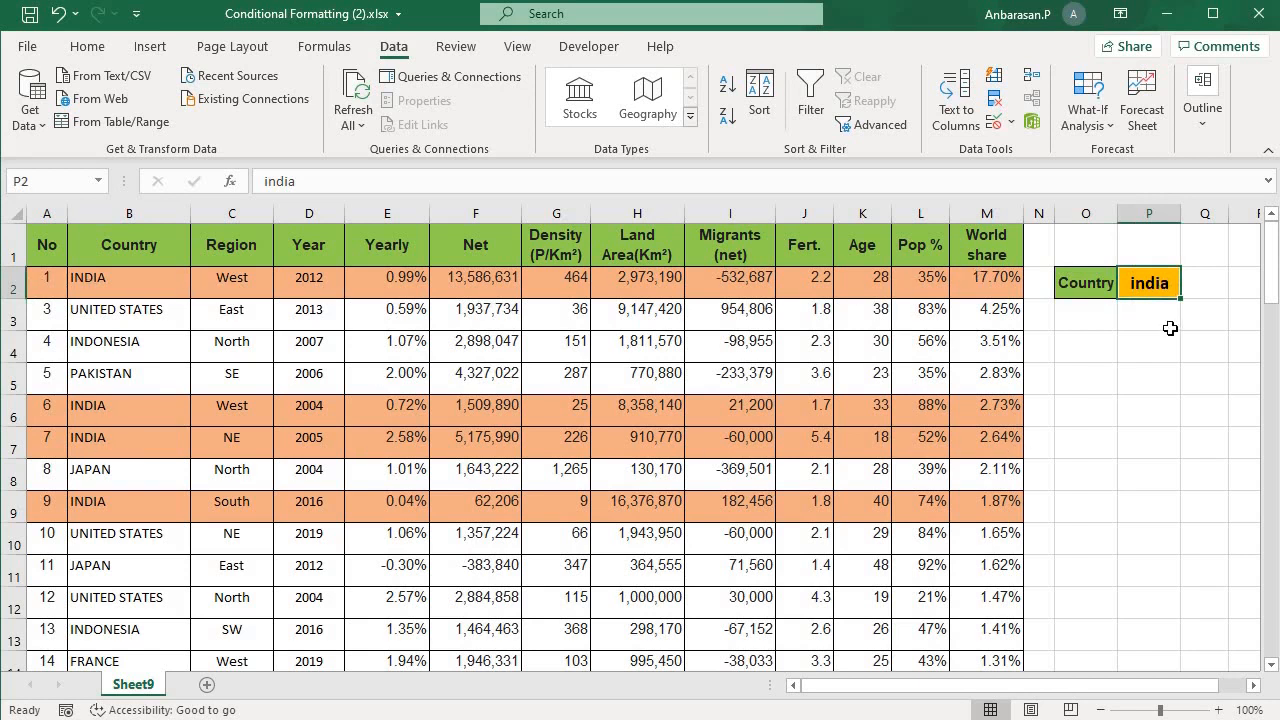
key(BackSpace)
text(japan)
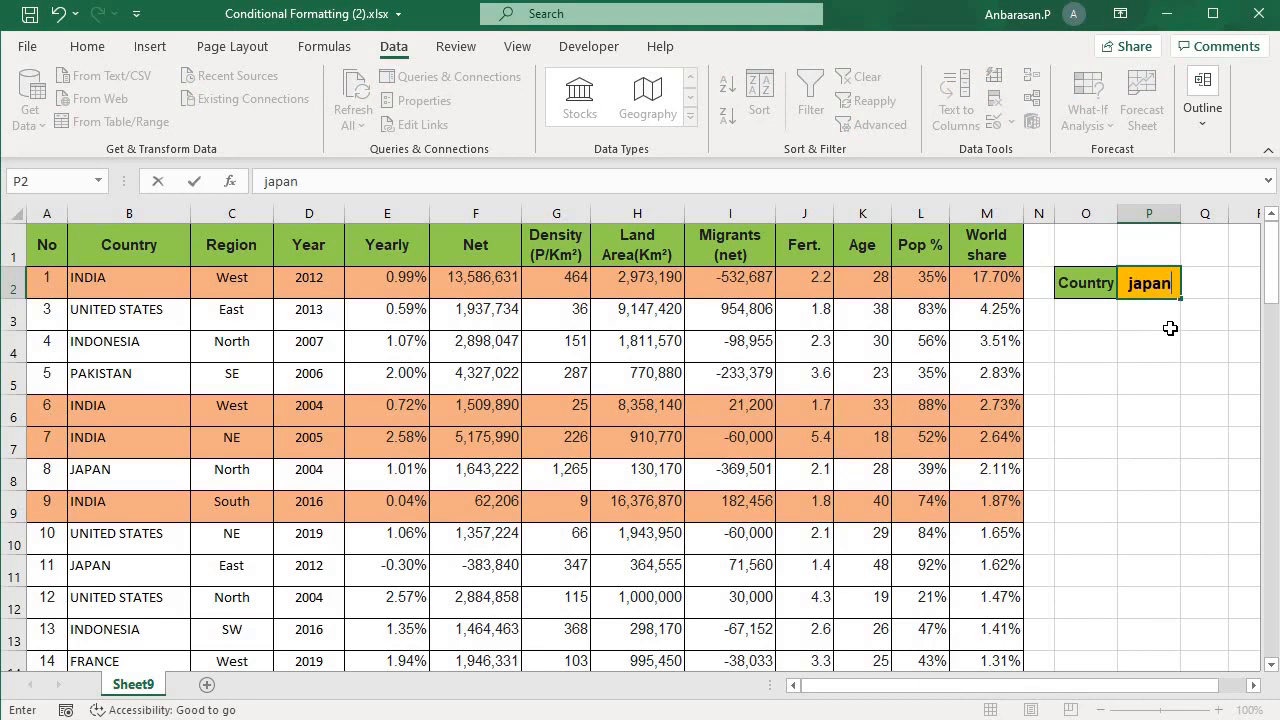
key(Return)
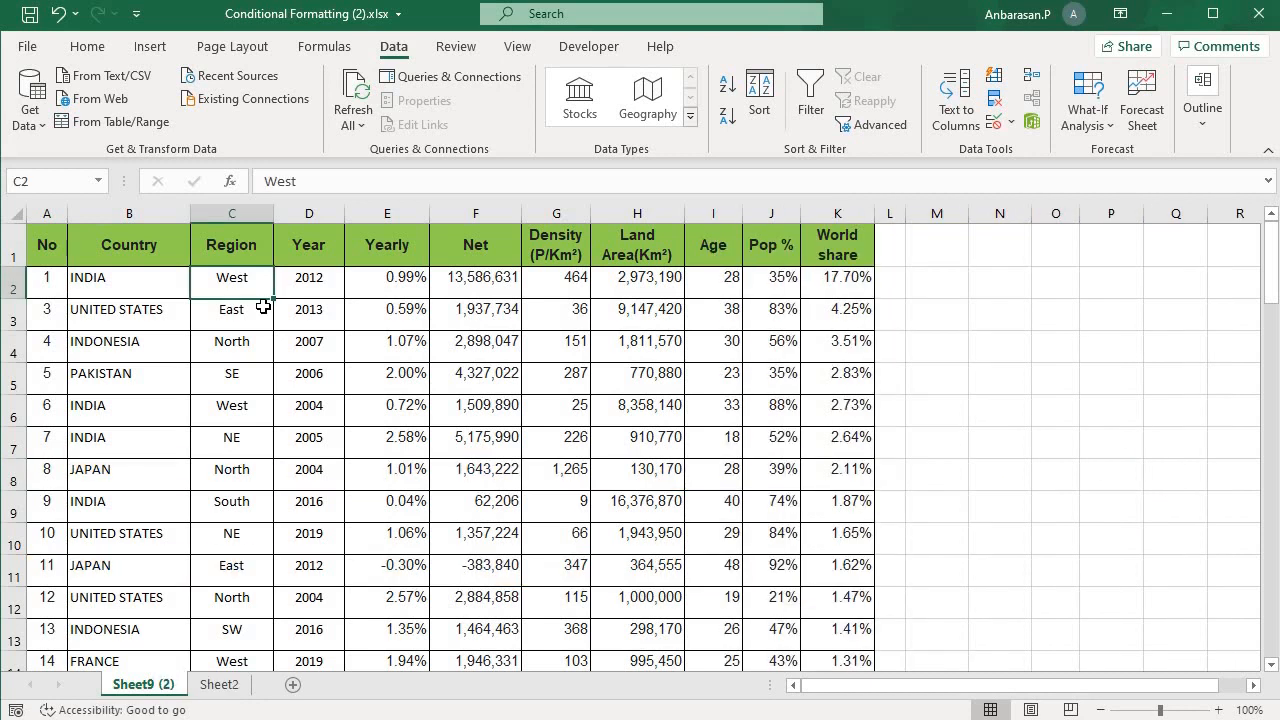
click(149, 248)
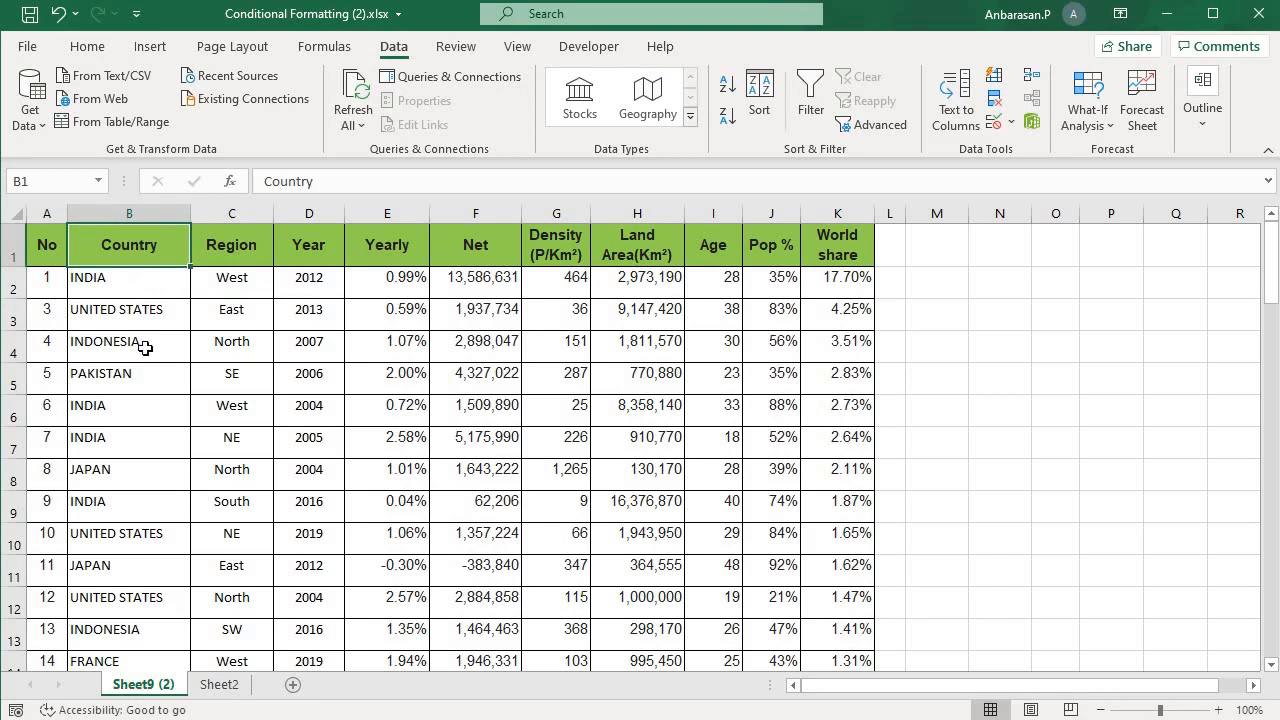
drag(128, 405, 128, 469)
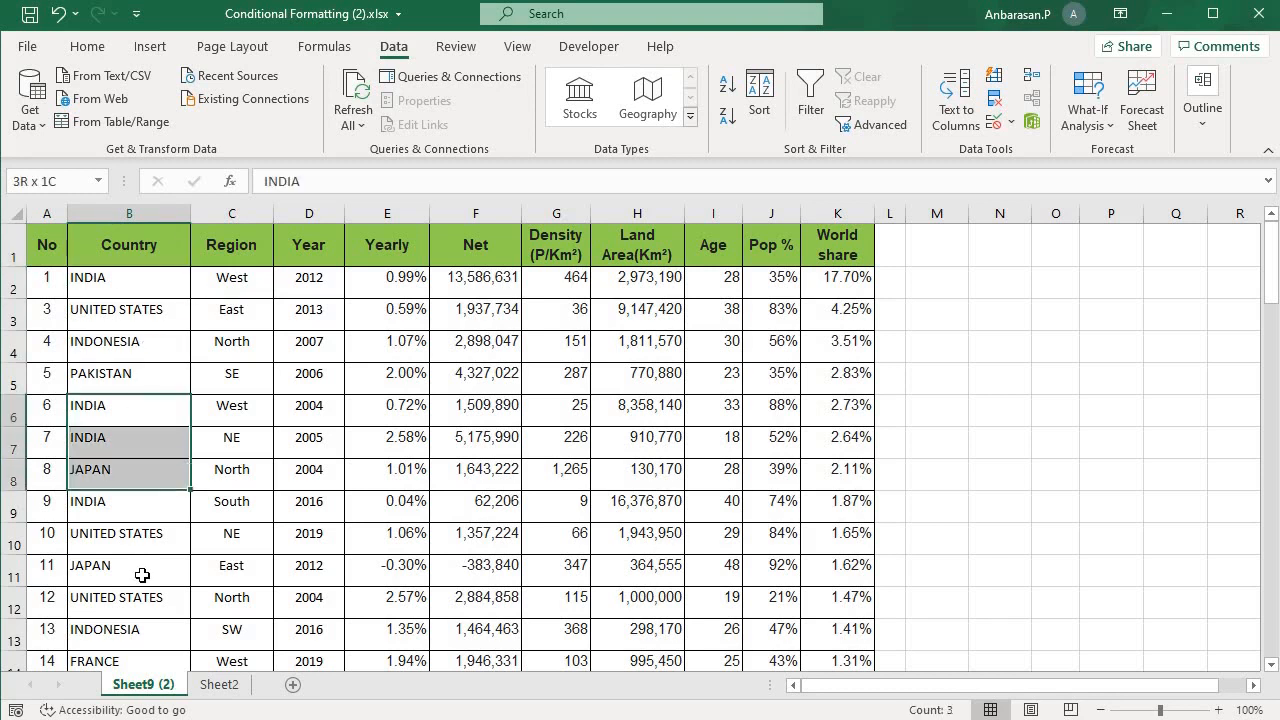
click(148, 327)
key(Down)
key(Down)
key(Down)
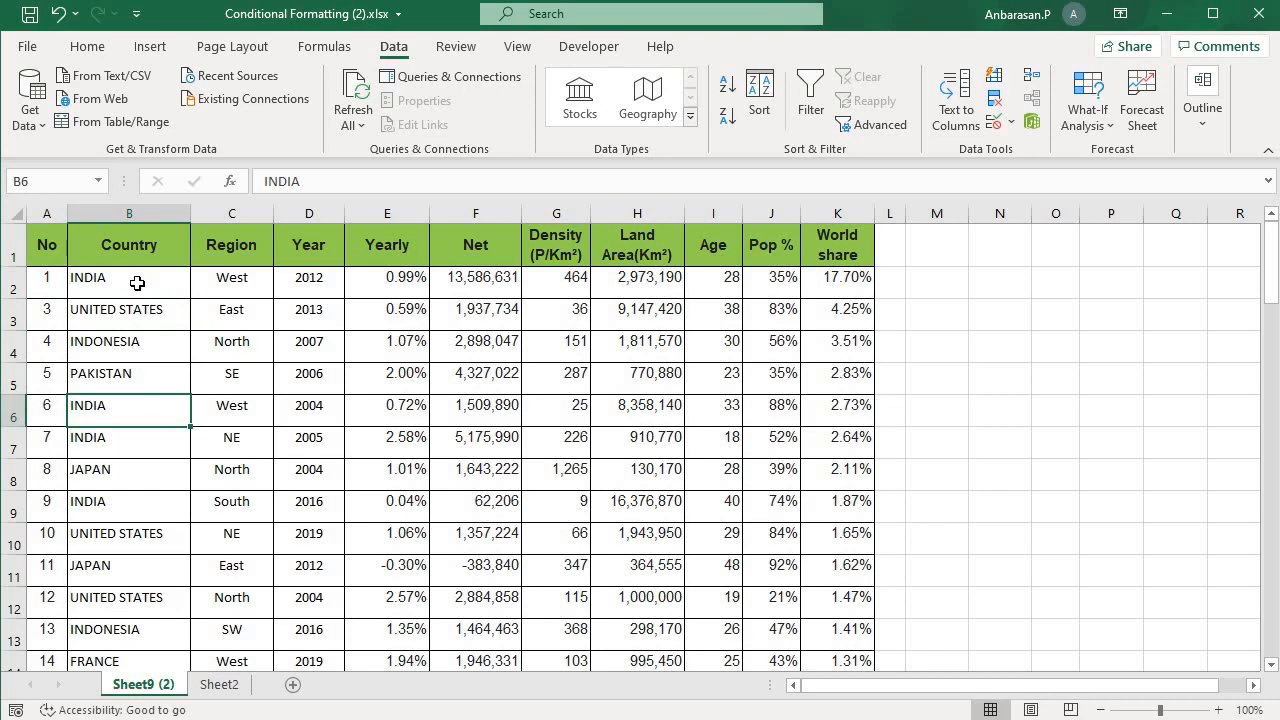
Copy the country values in B2:B73 and paste them into Sheet2 starting at cell B2
click(137, 283)
drag(143, 426, 122, 625)
key(ctrl+c)
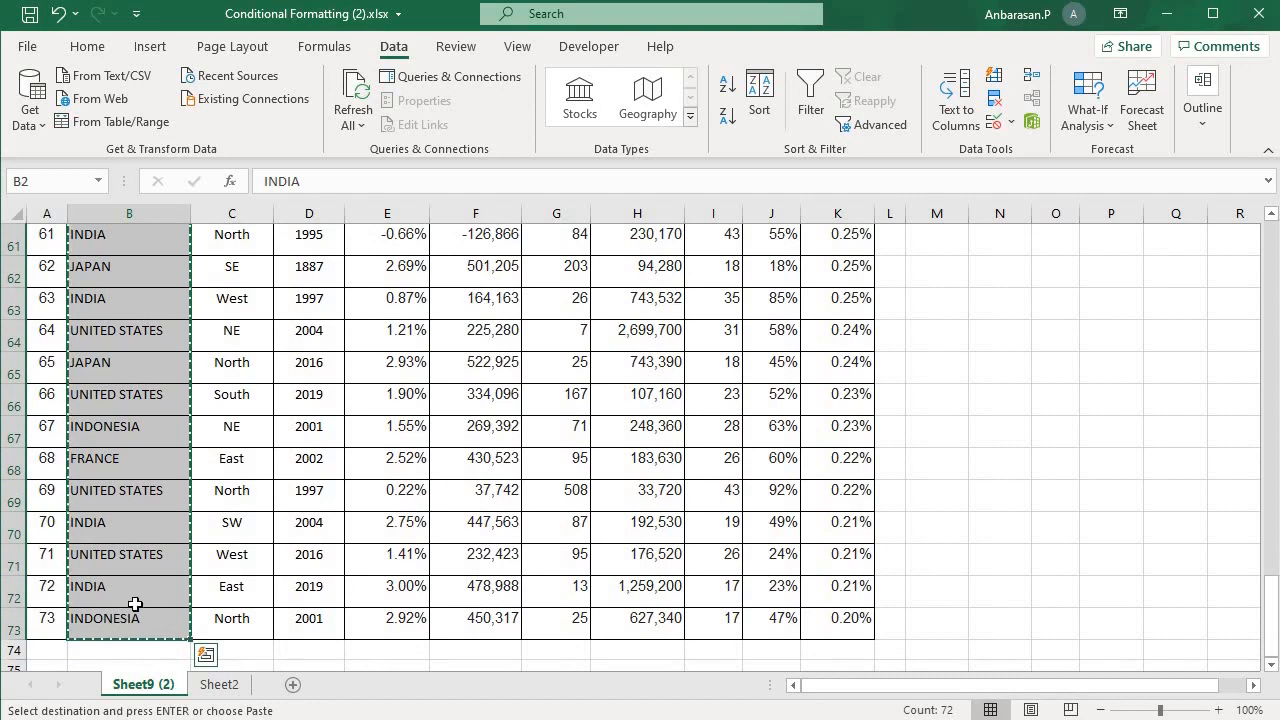
click(219, 684)
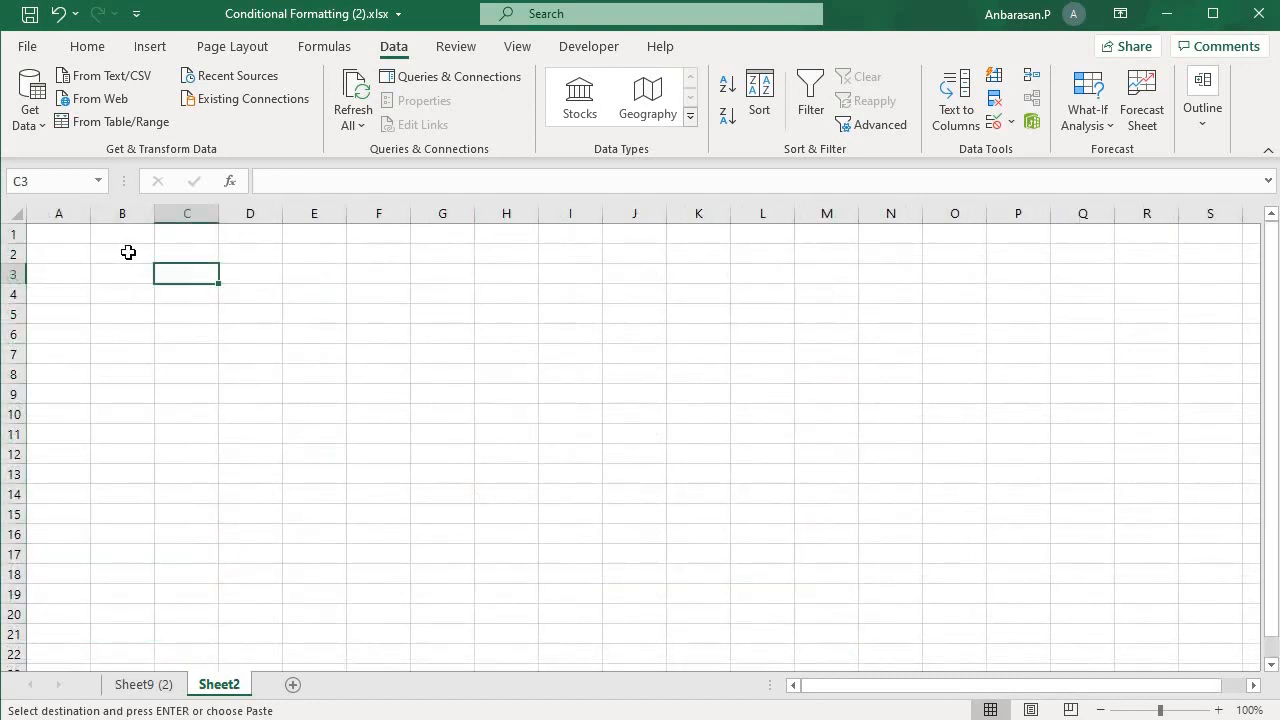
click(127, 250)
key(ctrl+v)
click(288, 317)
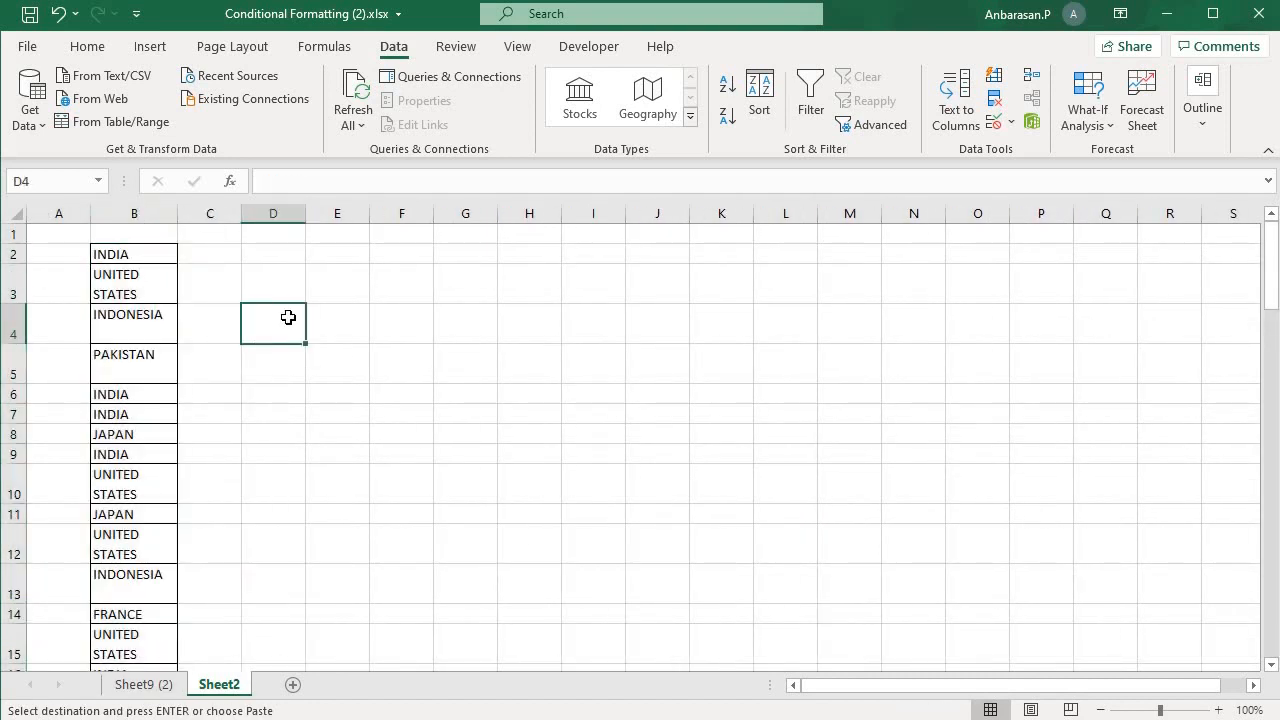
Remove the duplicate country names from column B of Sheet2
click(137, 210)
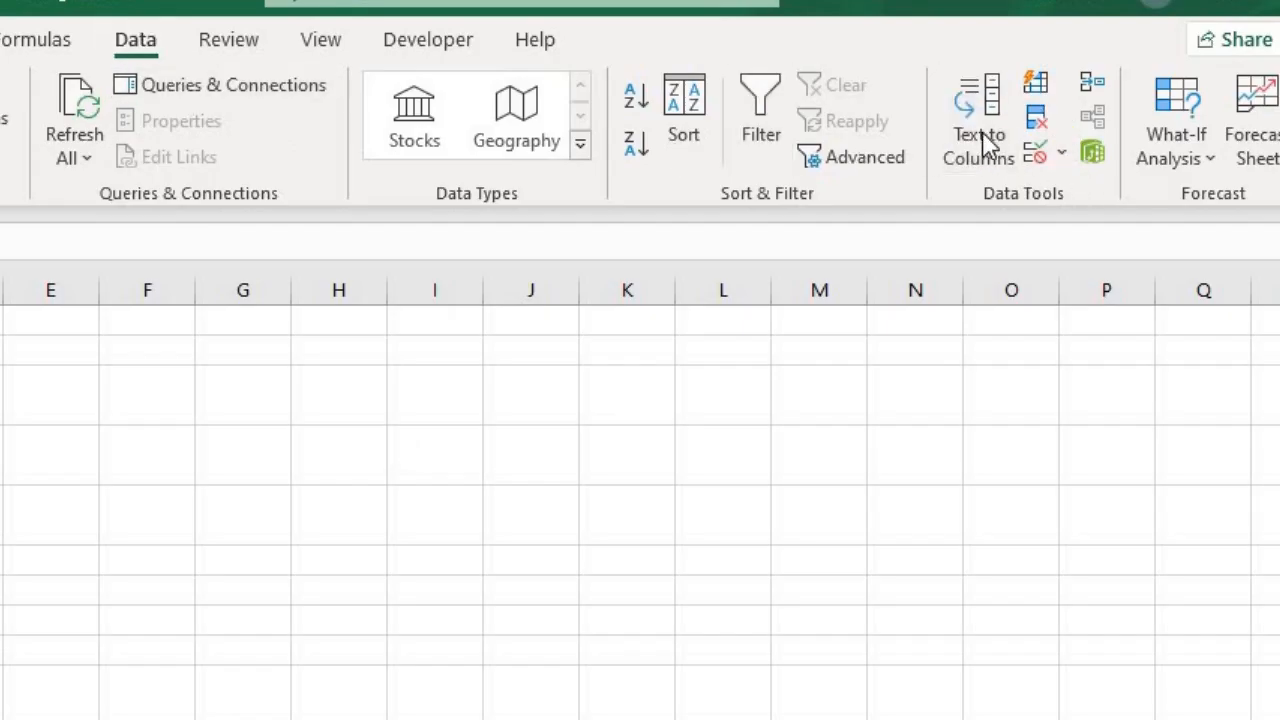
click(1036, 120)
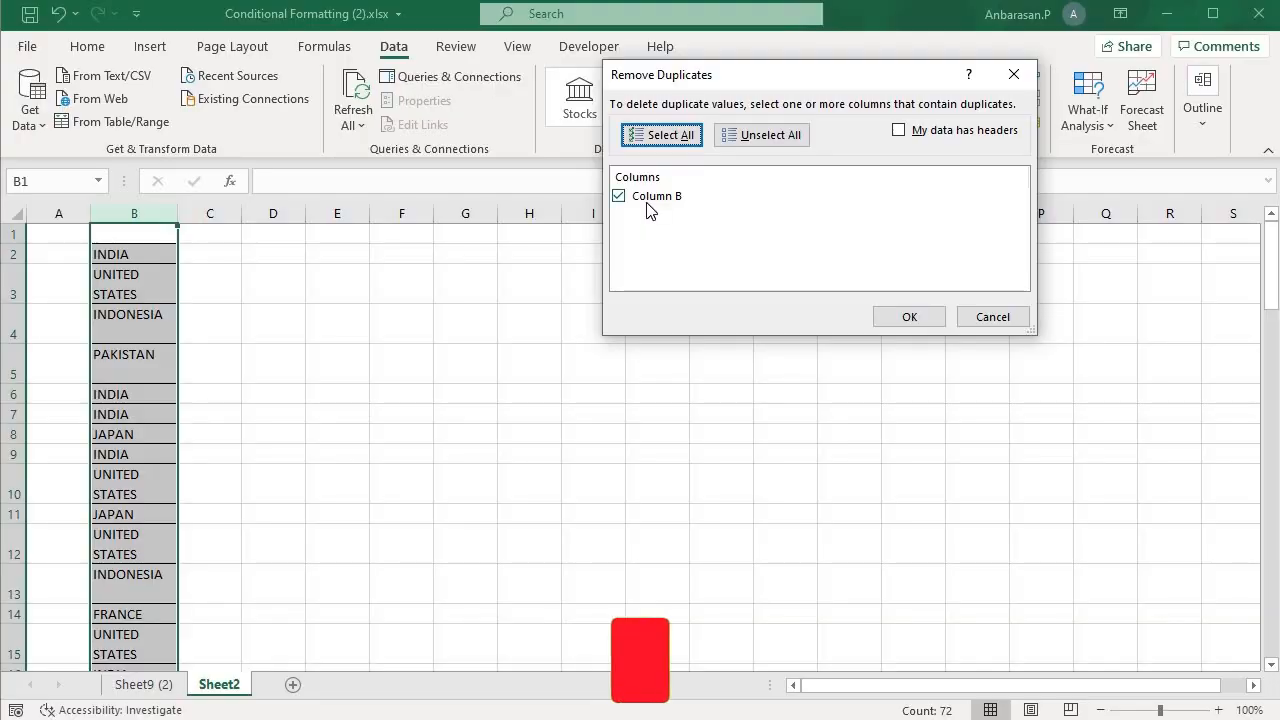
click(930, 318)
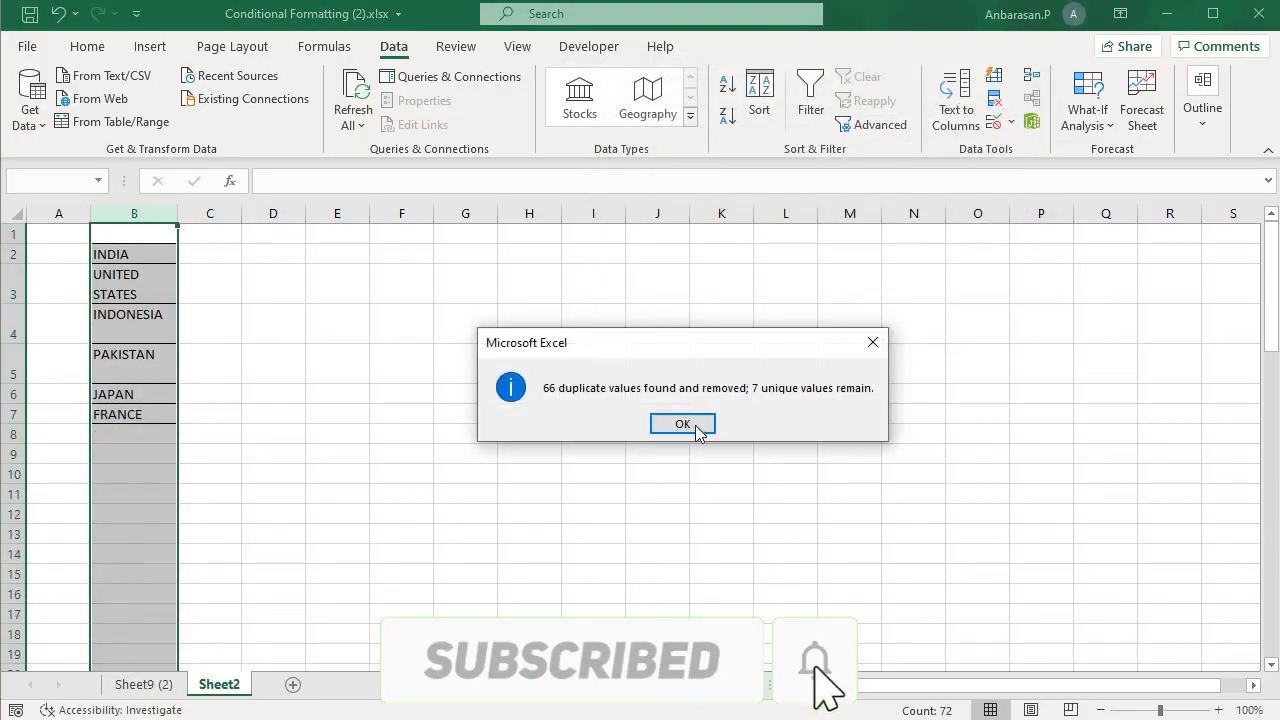
key(Return)
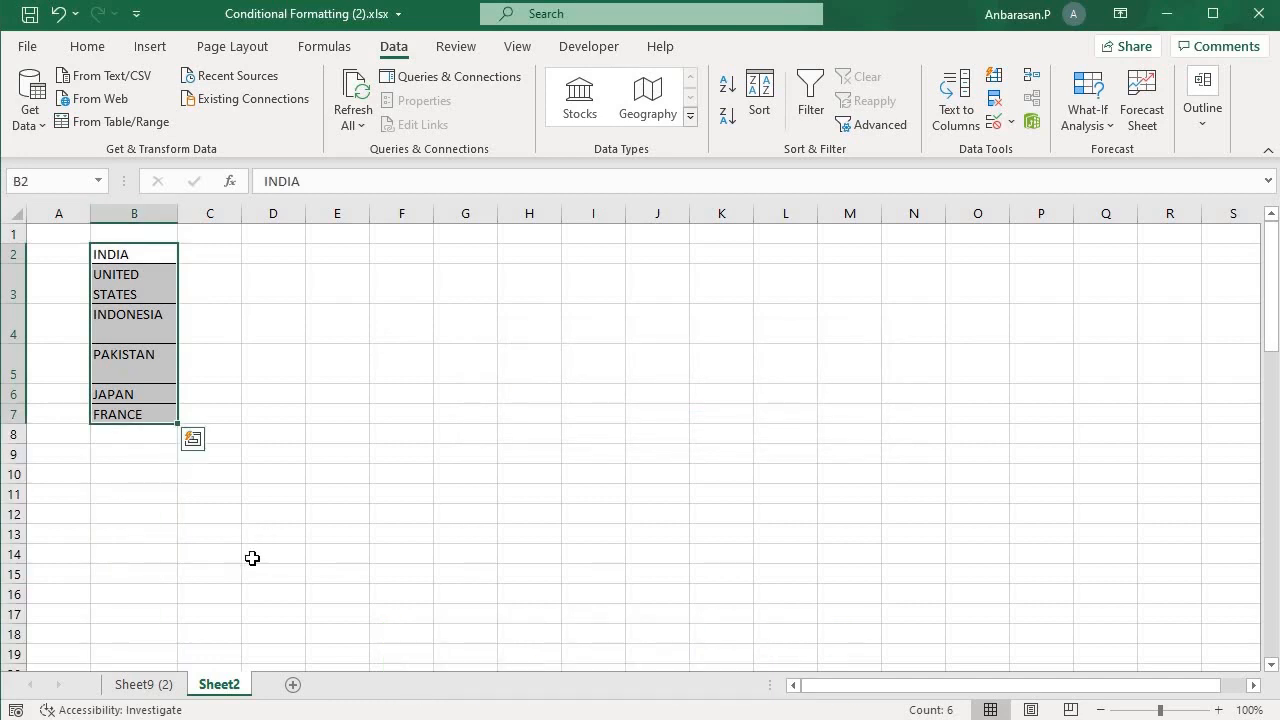
Copy the Country header from B1 of Sheet9 (2) into cell M2 and widen column M slightly
click(138, 684)
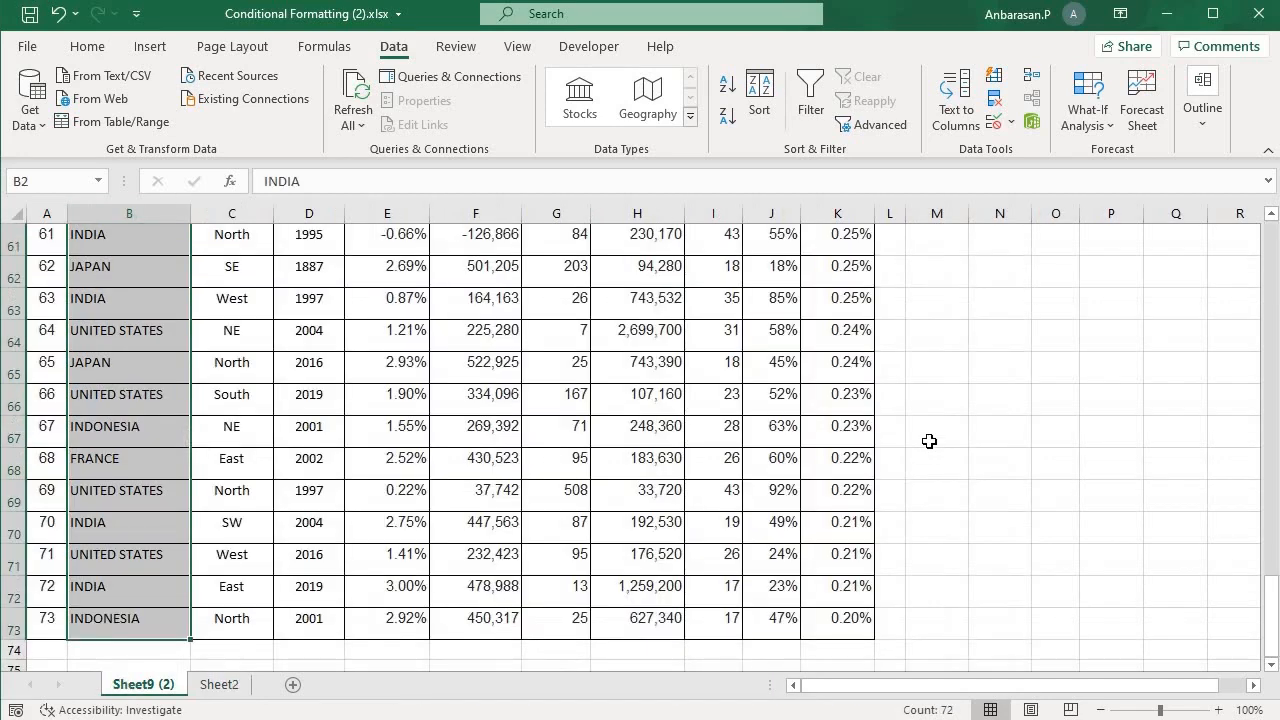
scroll(929, 441, up, 10)
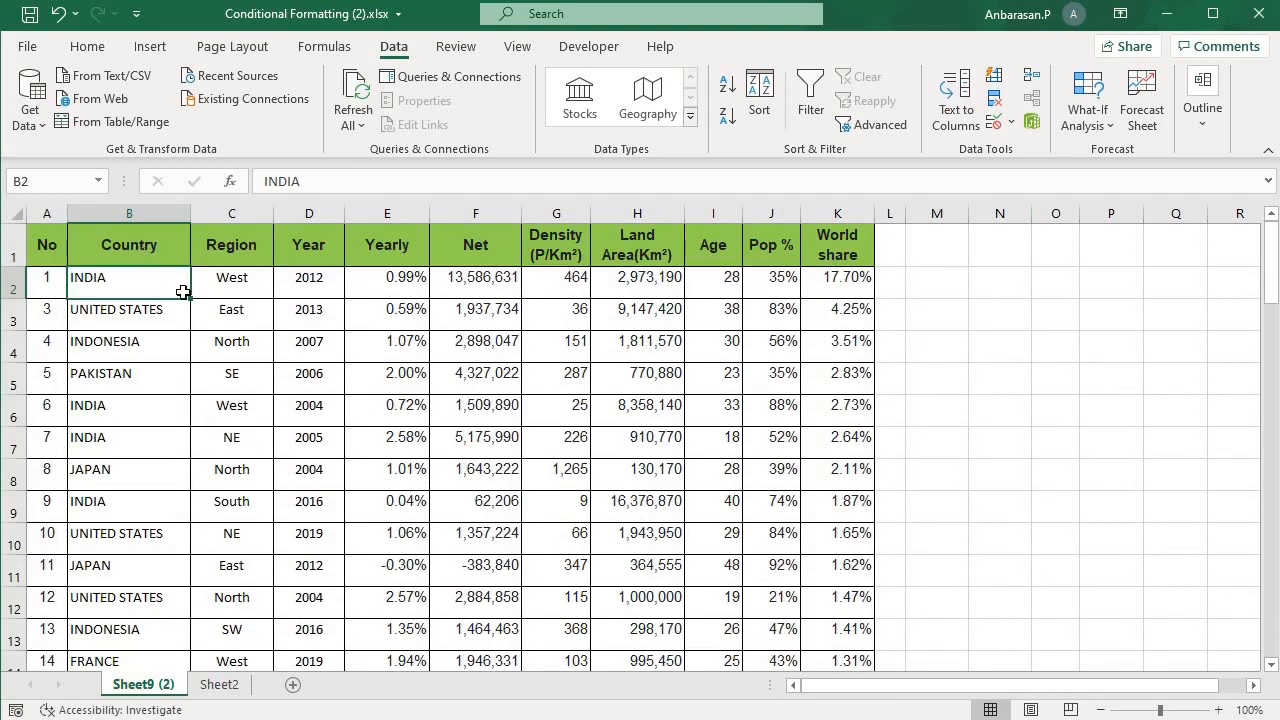
key(Up)
key(ctrl+c)
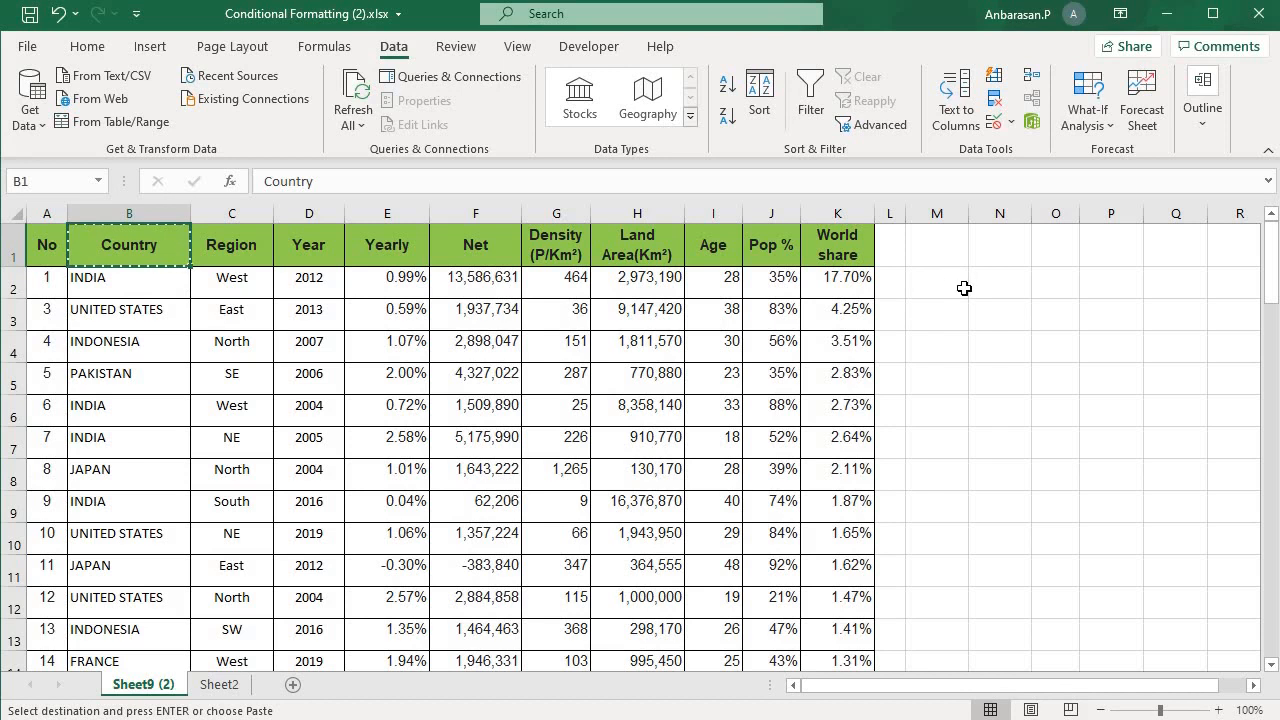
click(964, 288)
key(ctrl+v)
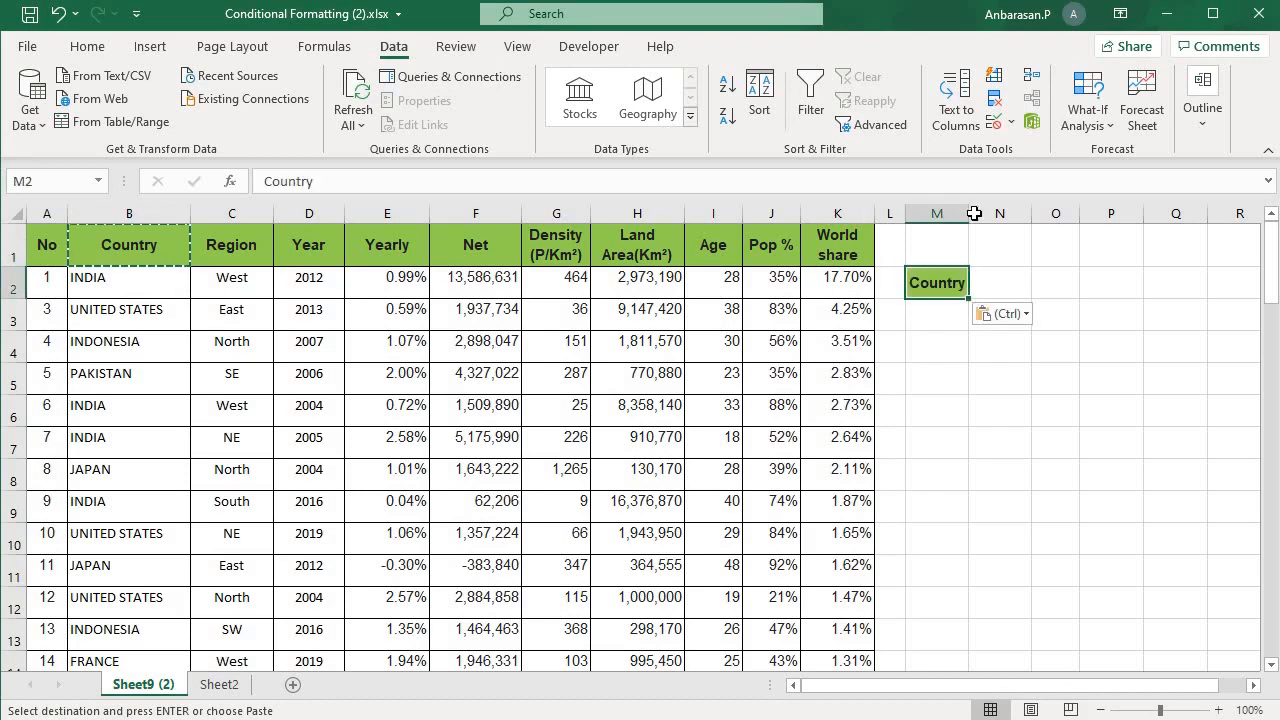
drag(971, 214, 991, 216)
Add a List data validation to cell N2 using =Sheet2!$B$2:$B$7 as its source
click(1034, 283)
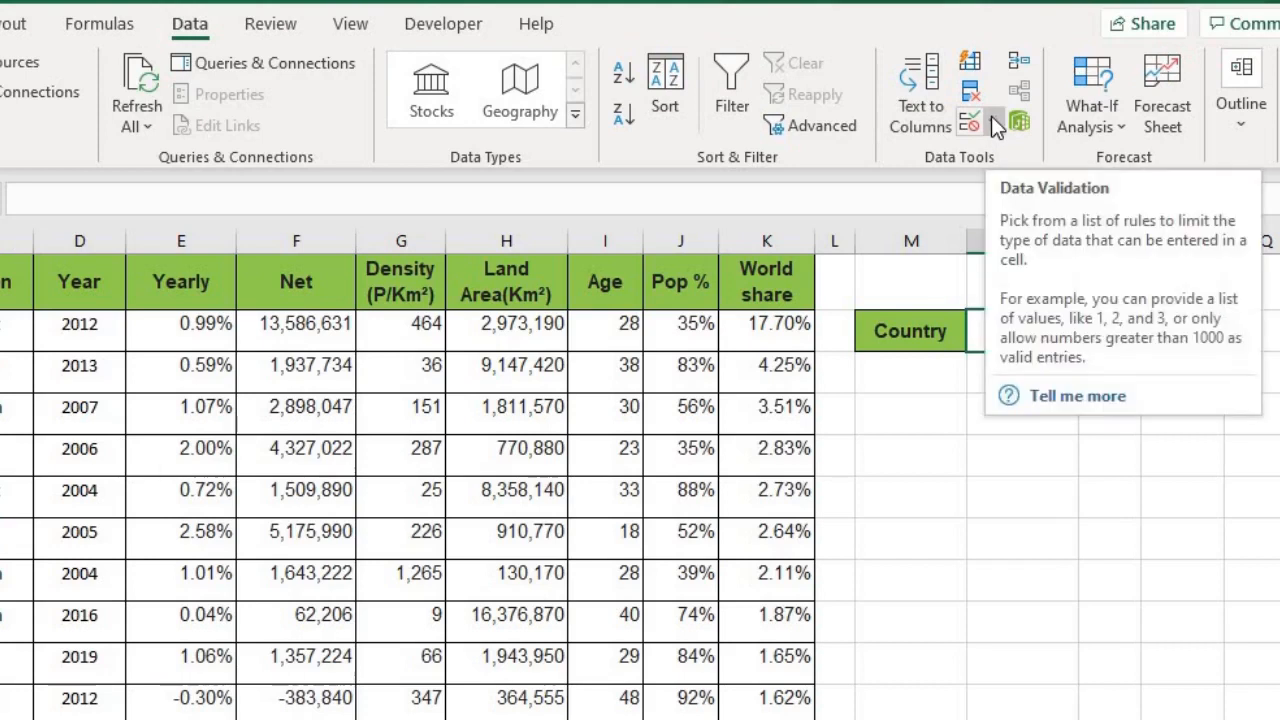
click(991, 116)
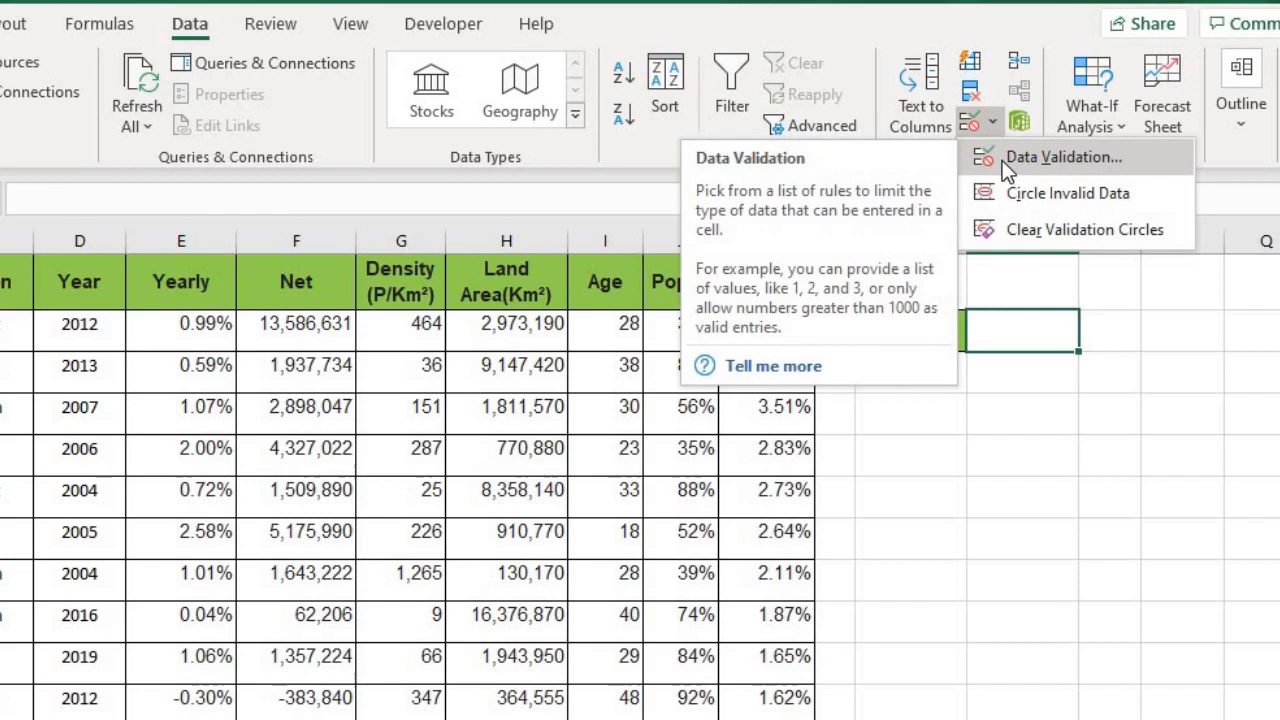
click(1002, 160)
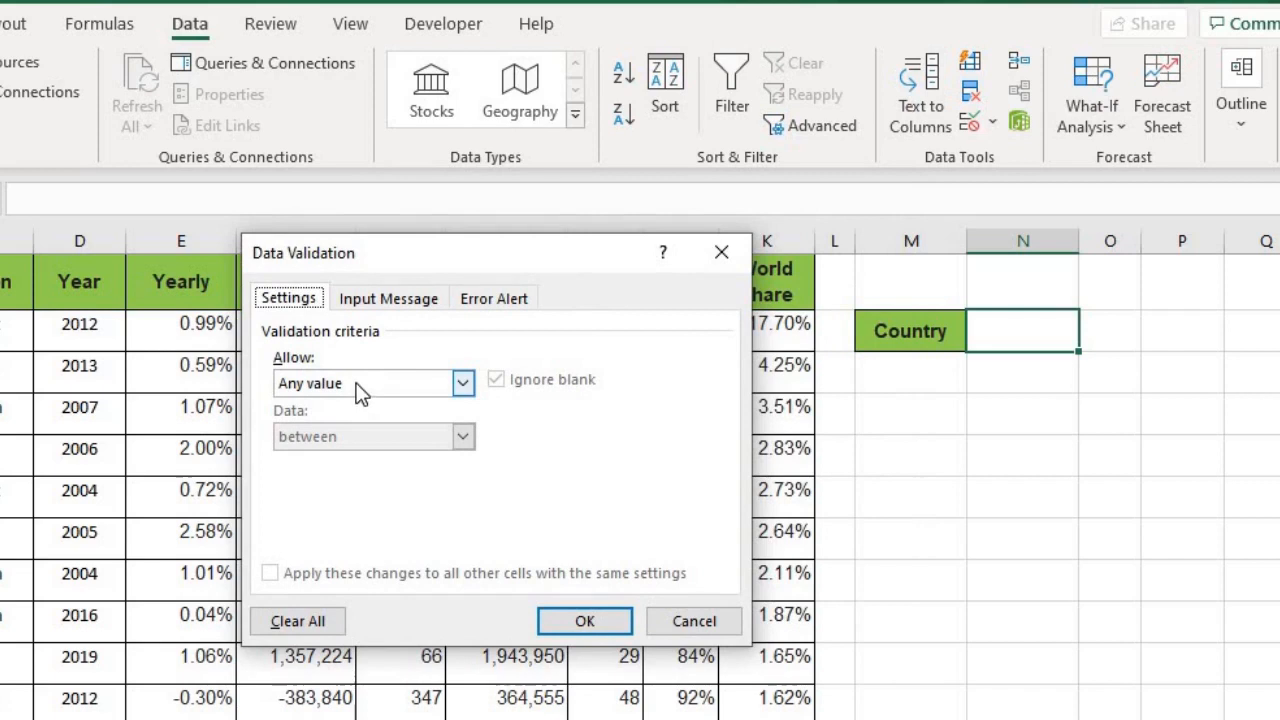
click(356, 383)
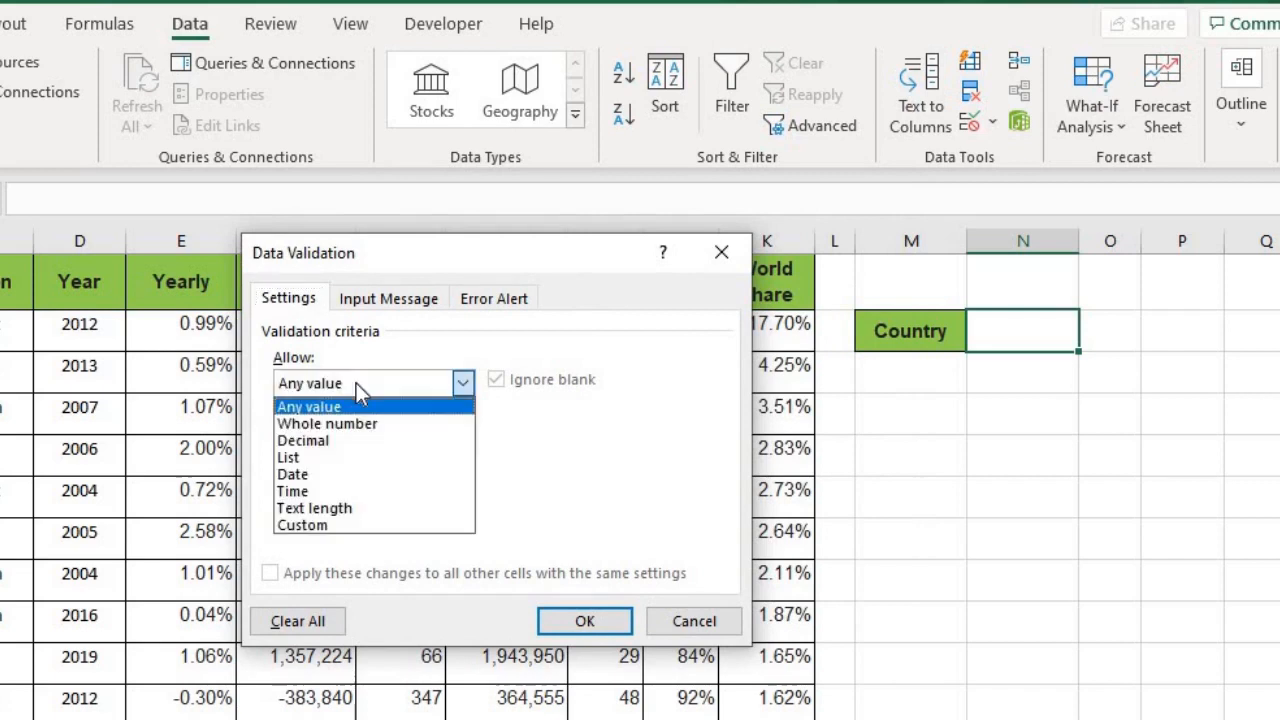
click(389, 456)
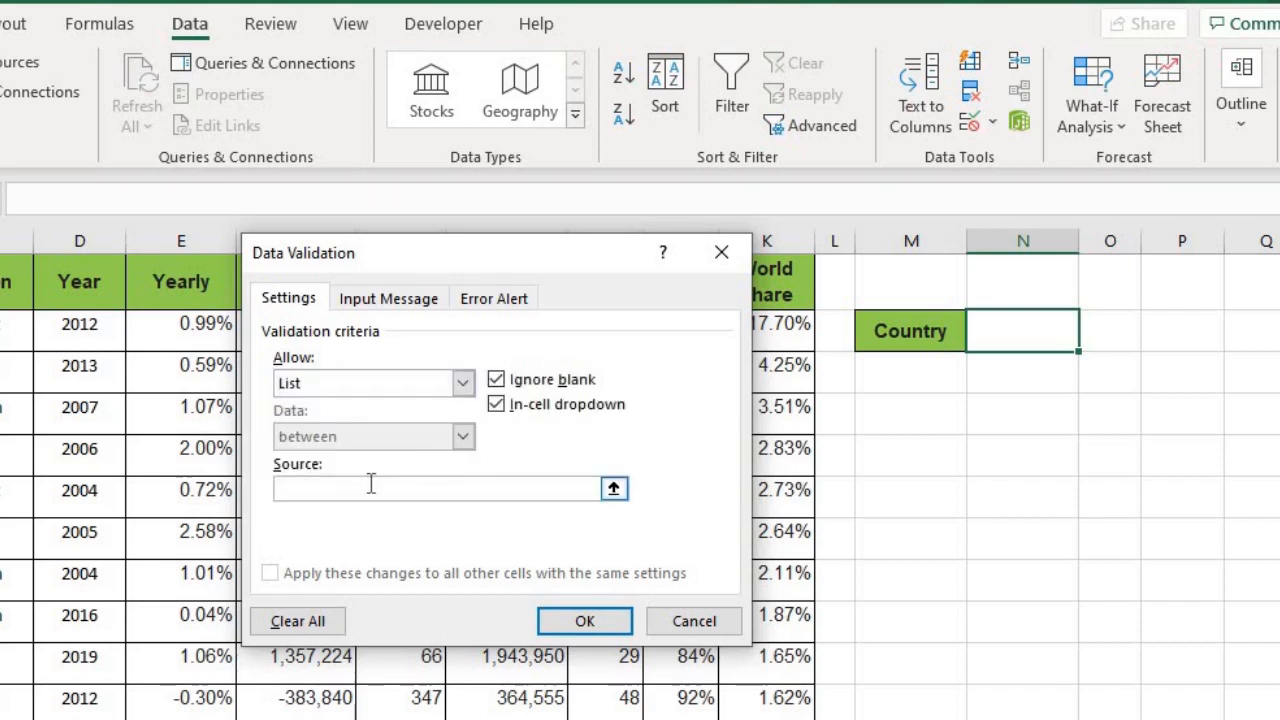
click(370, 484)
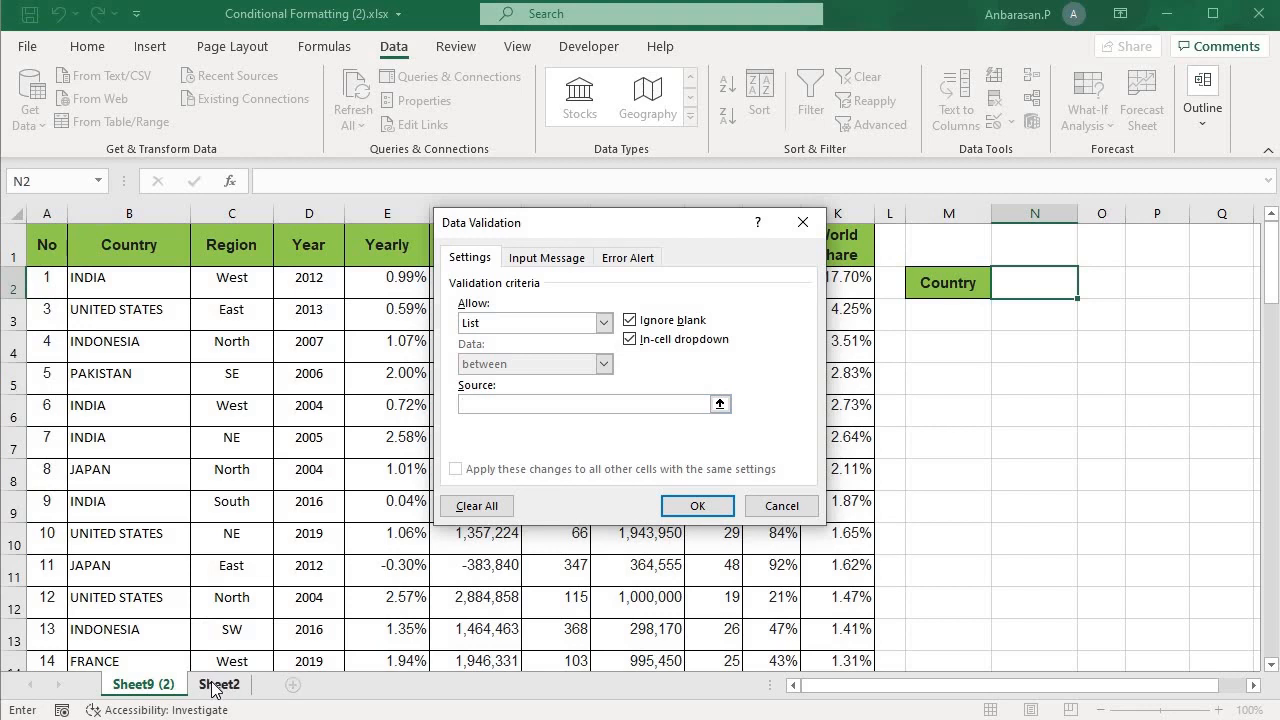
click(219, 684)
drag(120, 256, 134, 416)
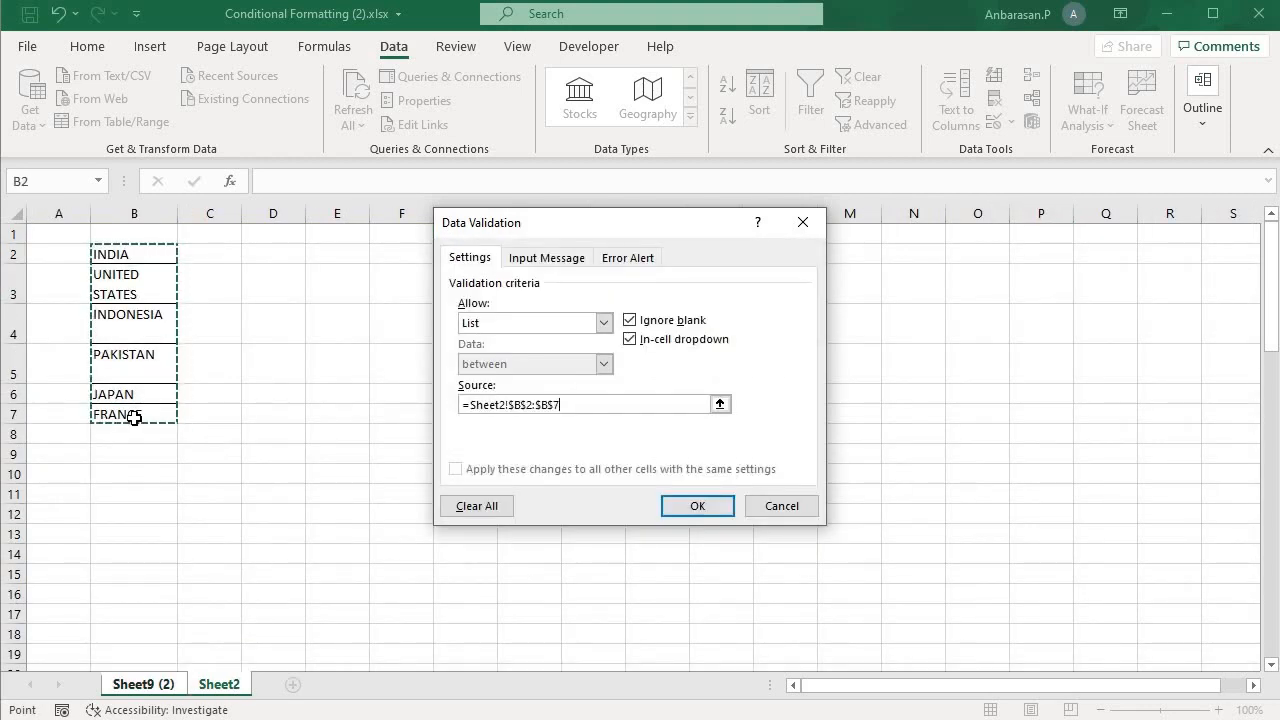
click(698, 506)
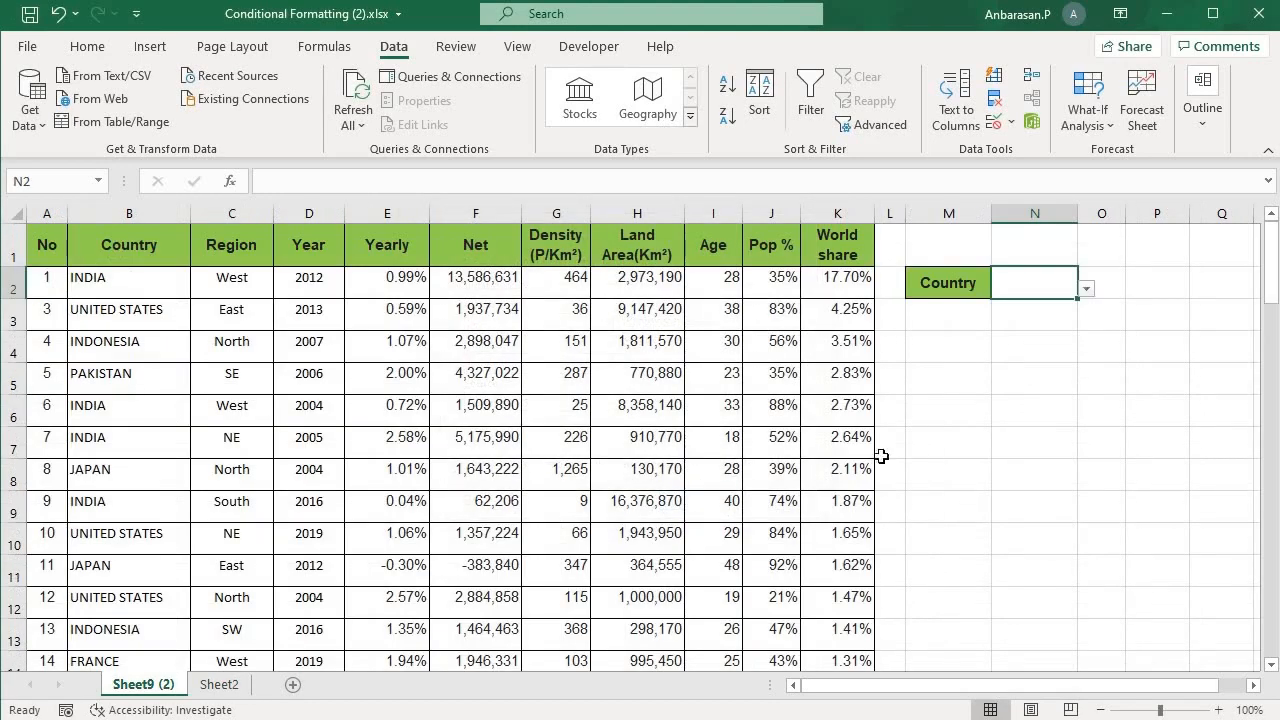
Choose INDIA from the drop-down list in cell N2
click(1150, 345)
click(1068, 289)
click(1086, 289)
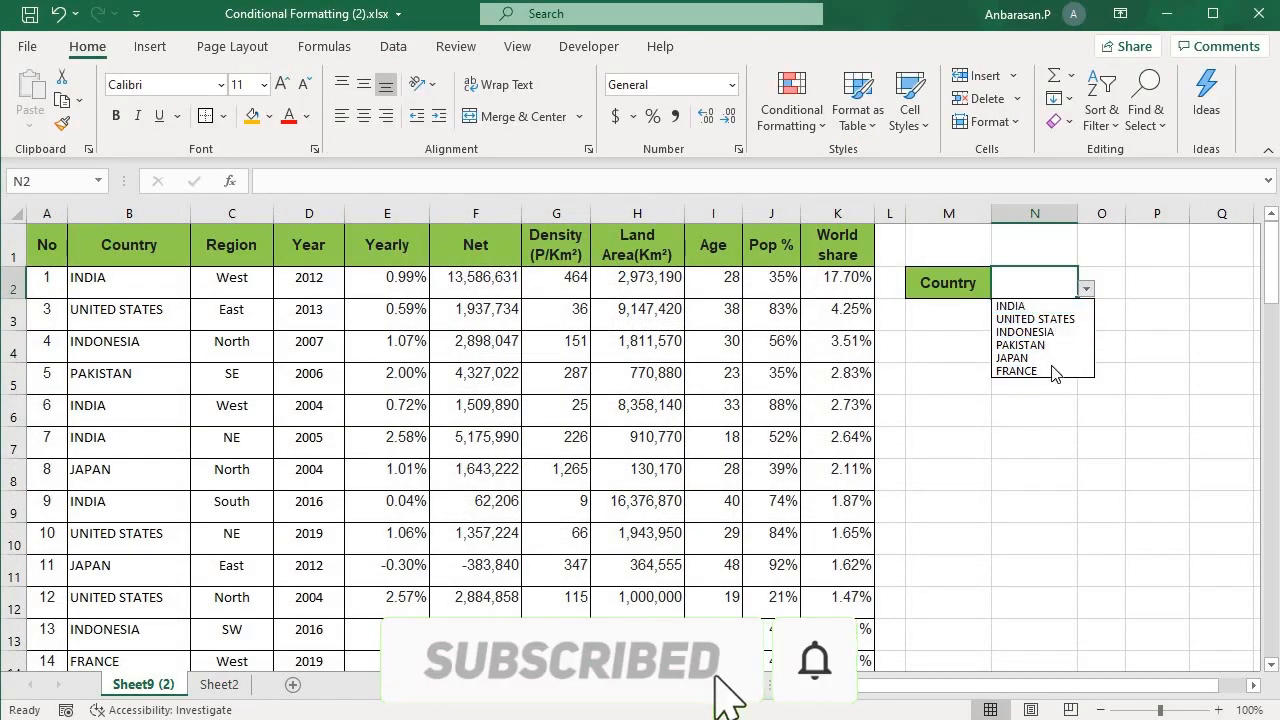
click(1046, 306)
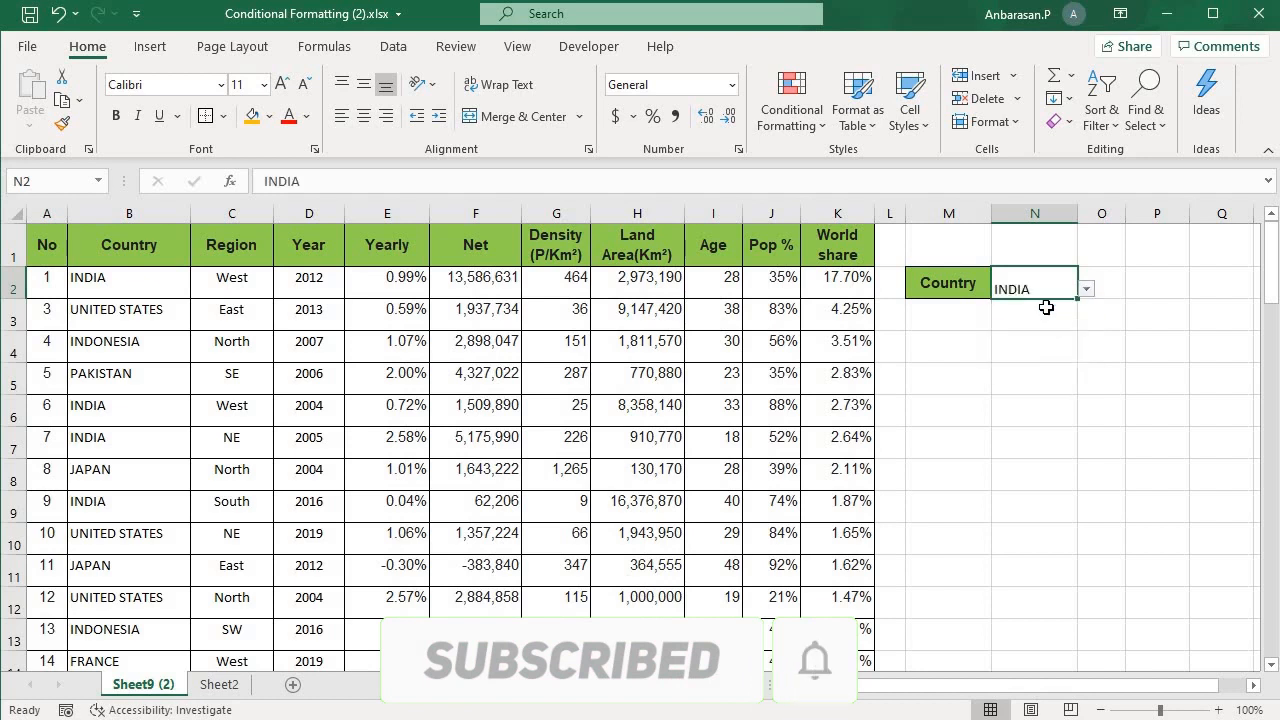
Format cell N2 with bold 16 pt text, centred horizontally and vertically, and a gold fill
click(363, 84)
click(363, 116)
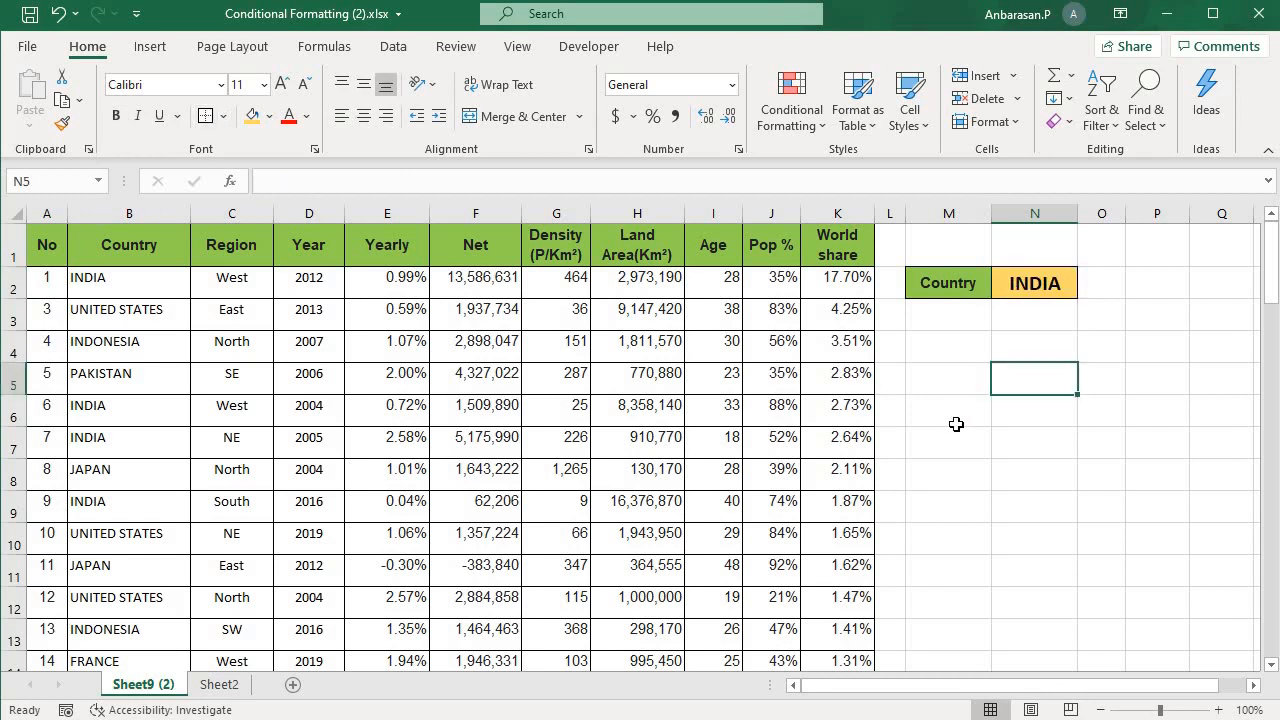
key(Up)
key(Up)
key(Up)
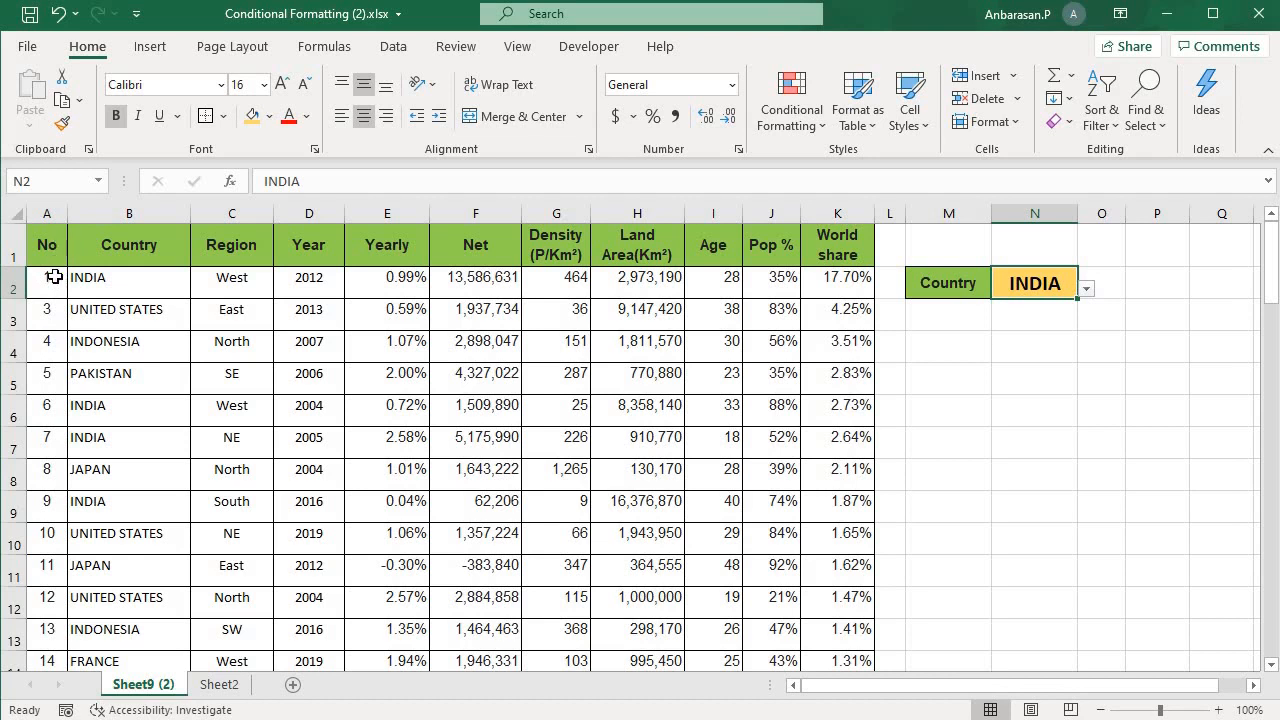
Start a new conditional formatting rule for the data rows A2:K73 that uses a formula to determine which cells to format
drag(55, 280, 865, 292)
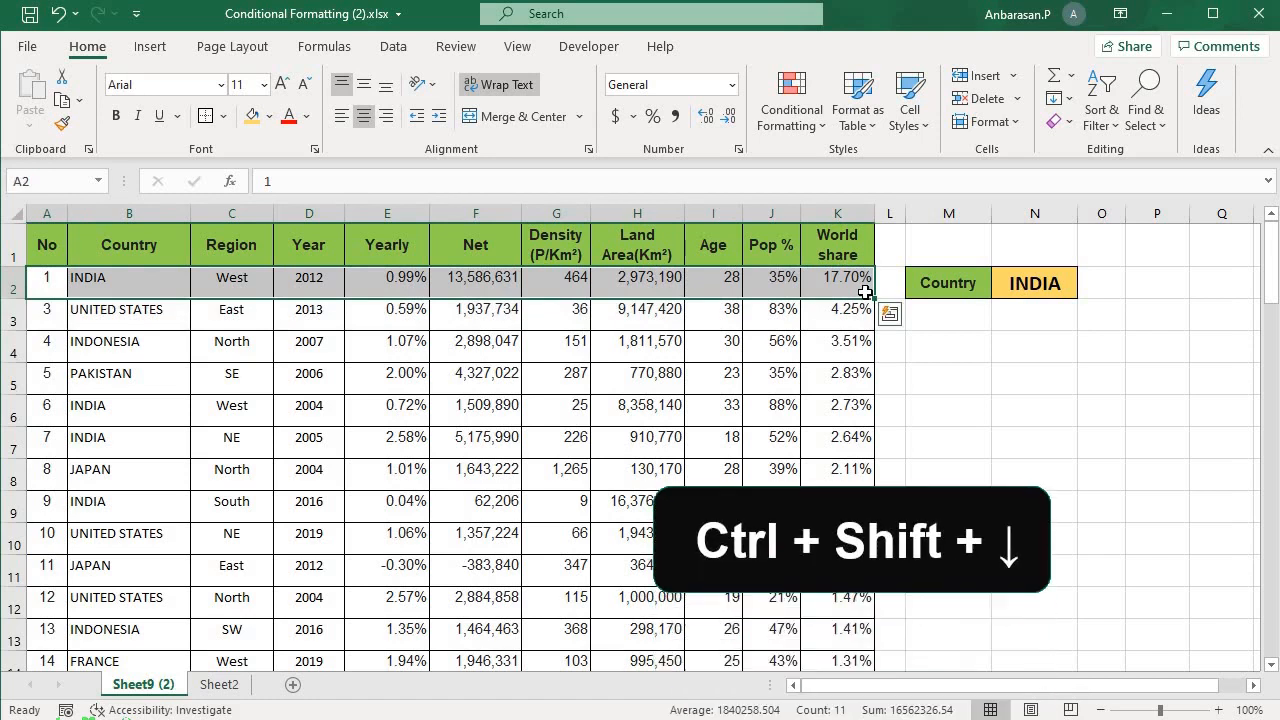
key(ctrl+shift+Down)
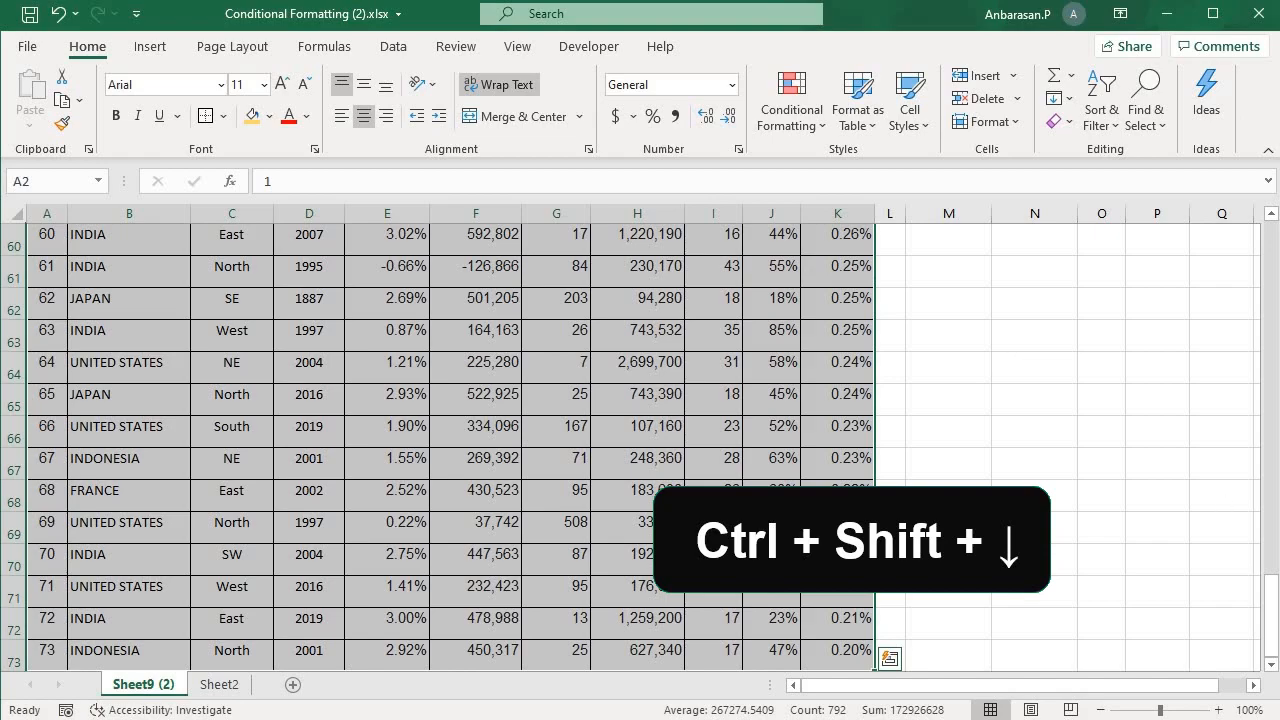
drag(1270, 585, 1270, 225)
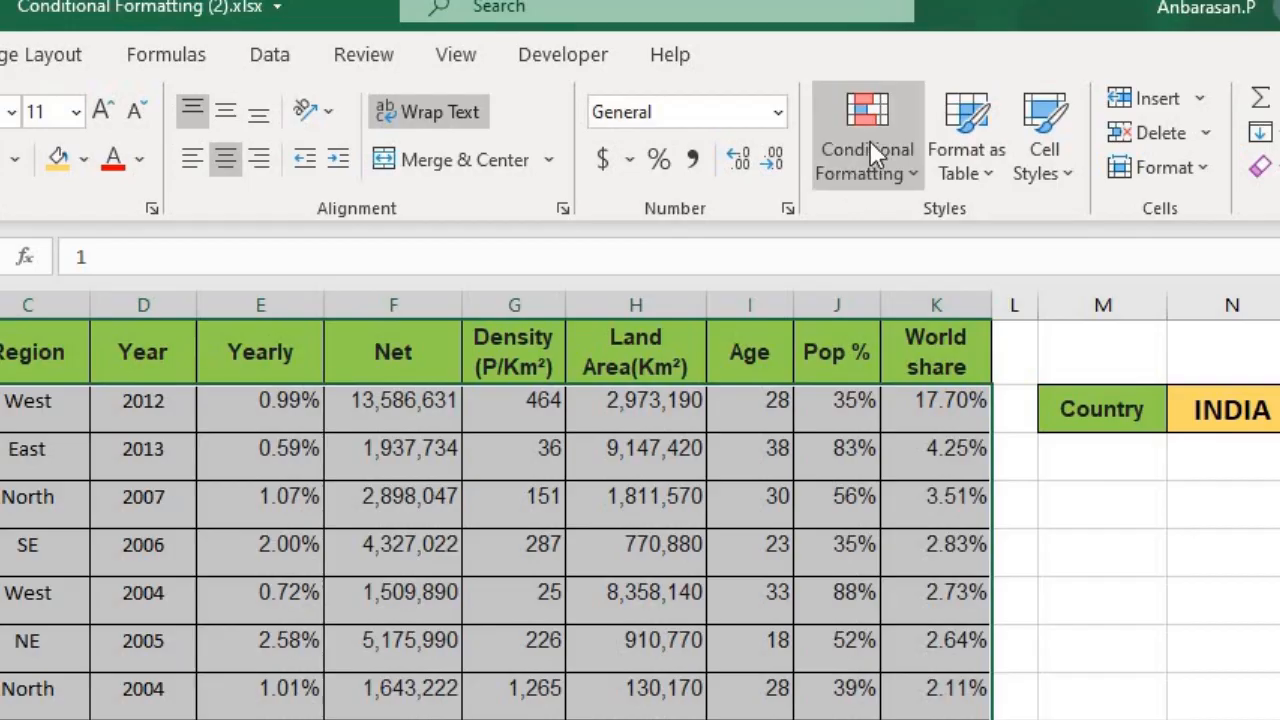
click(864, 137)
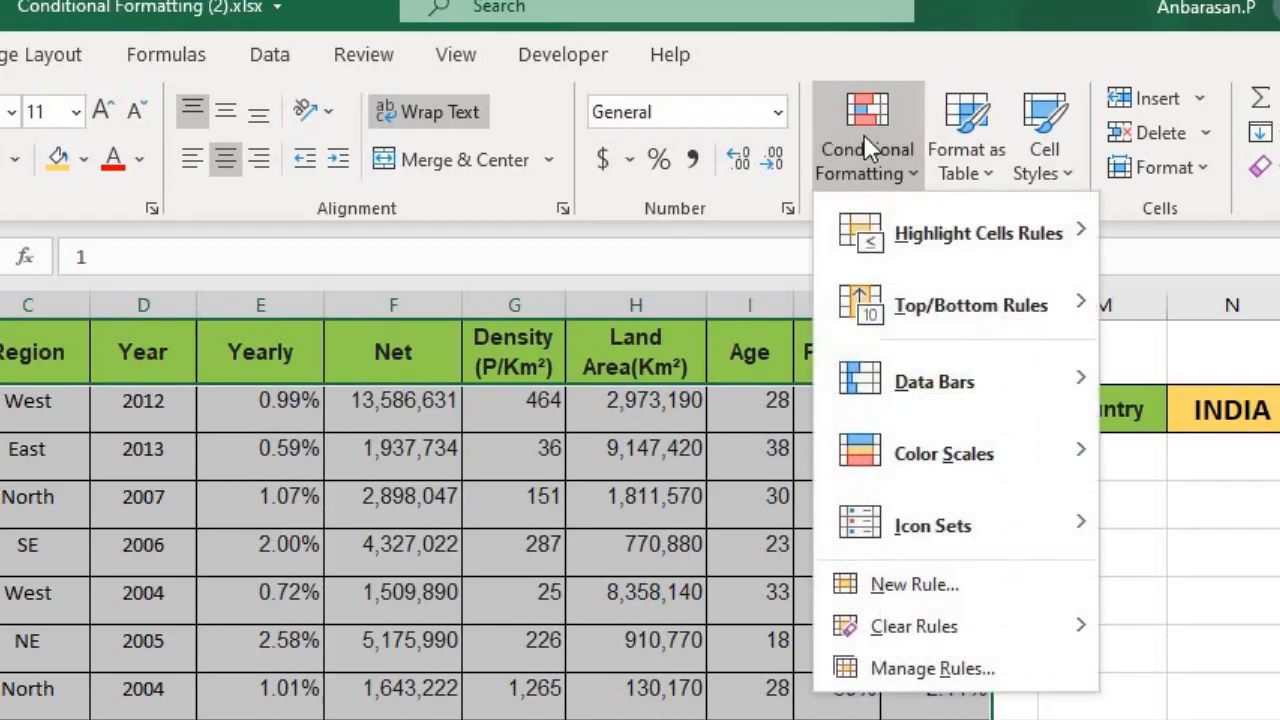
click(895, 592)
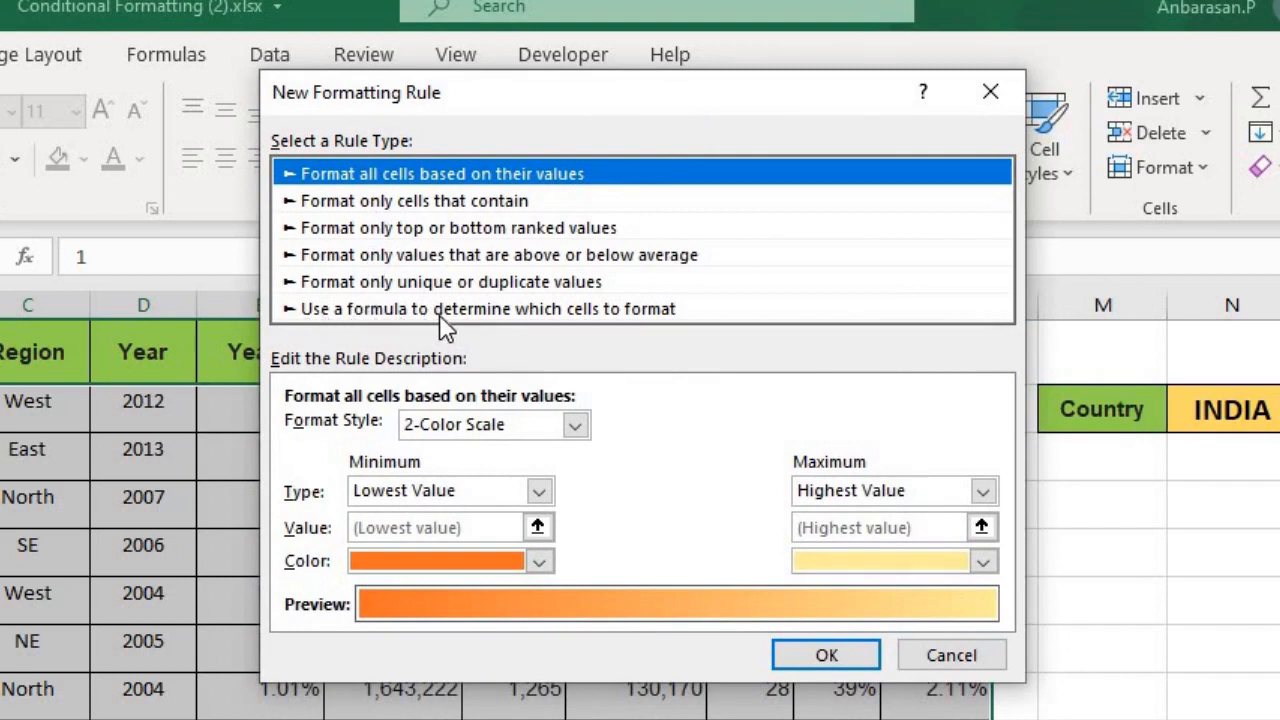
click(640, 318)
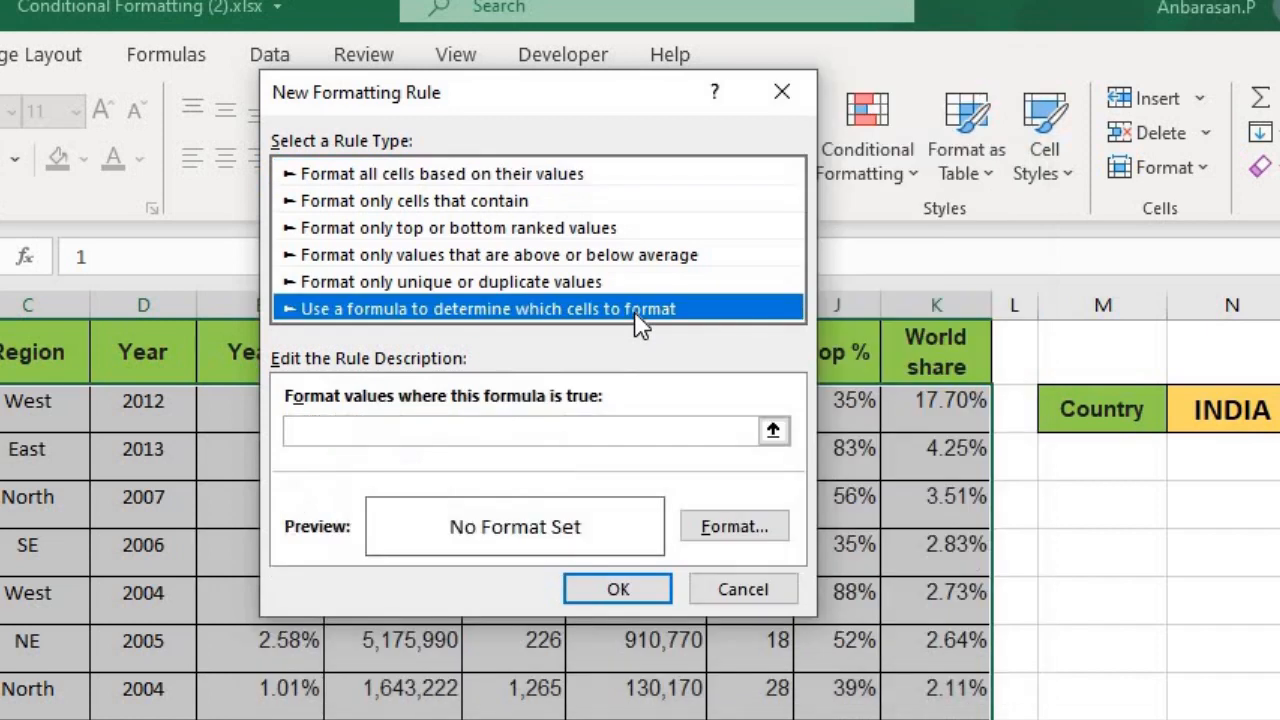
Enter =$B2=$N$2 as the rule's formula, keeping only column B fixed for the country reference and N2 fully absolute
click(544, 433)
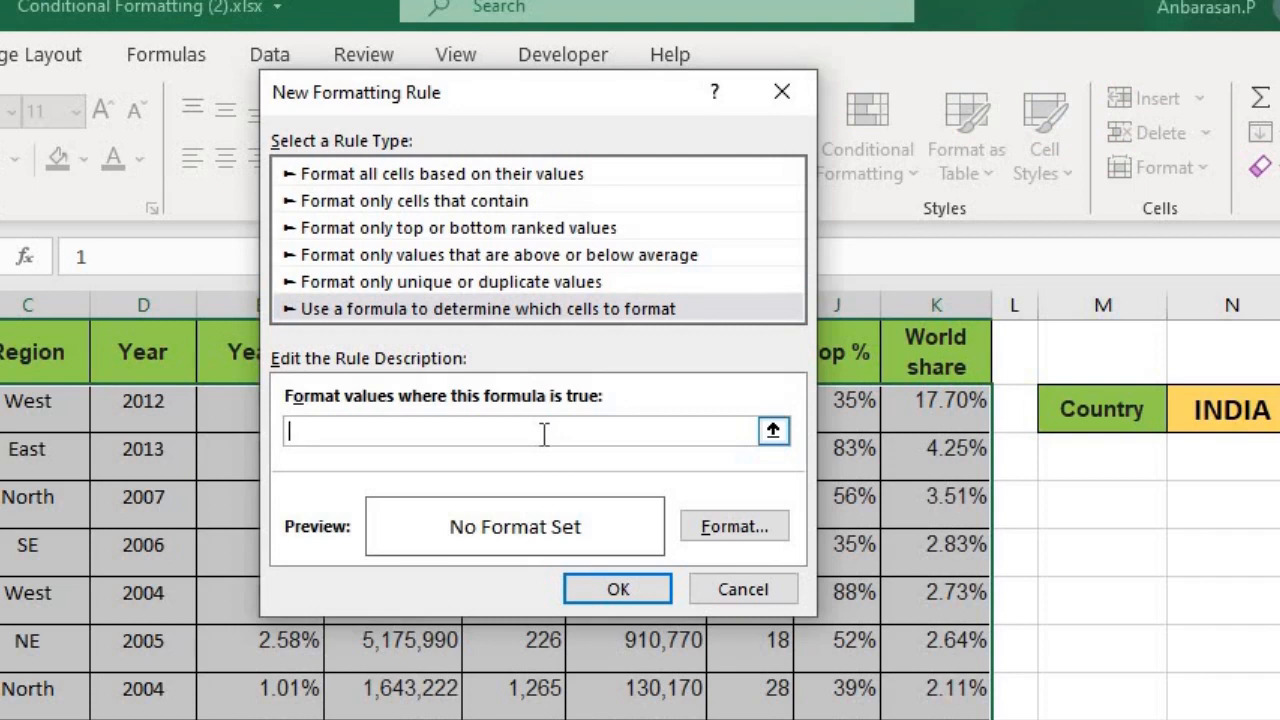
text(=)
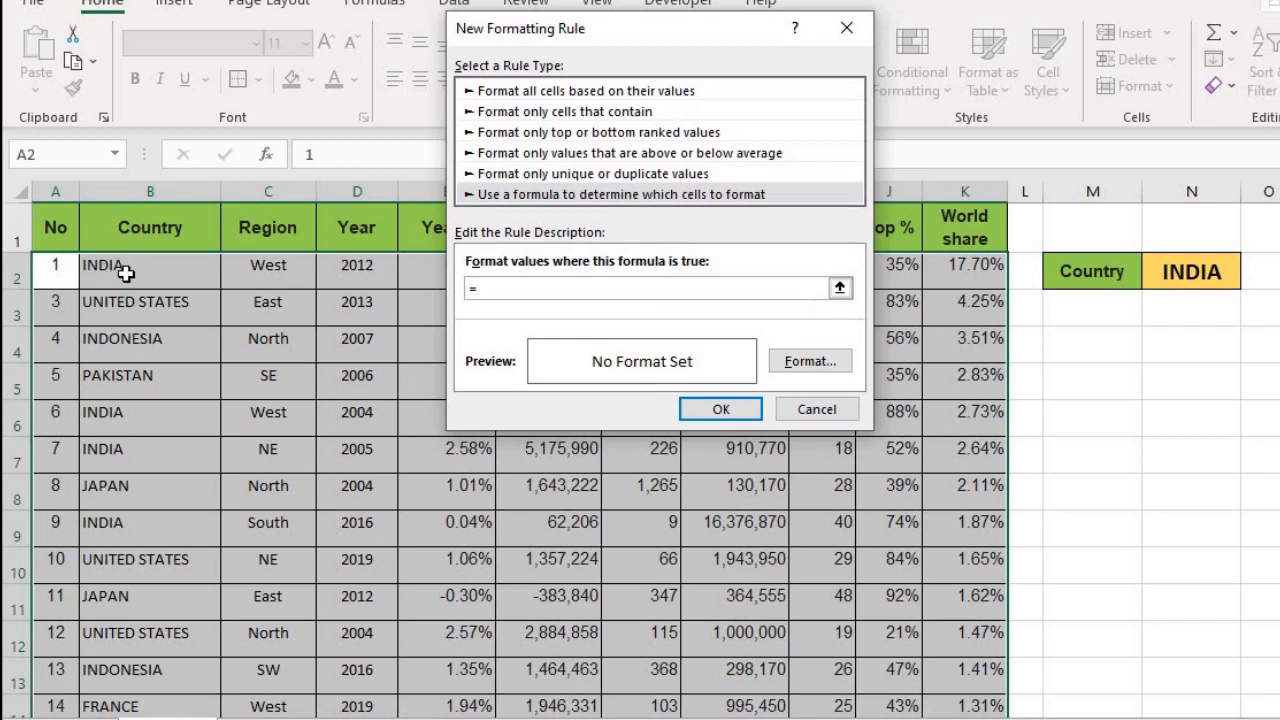
click(125, 273)
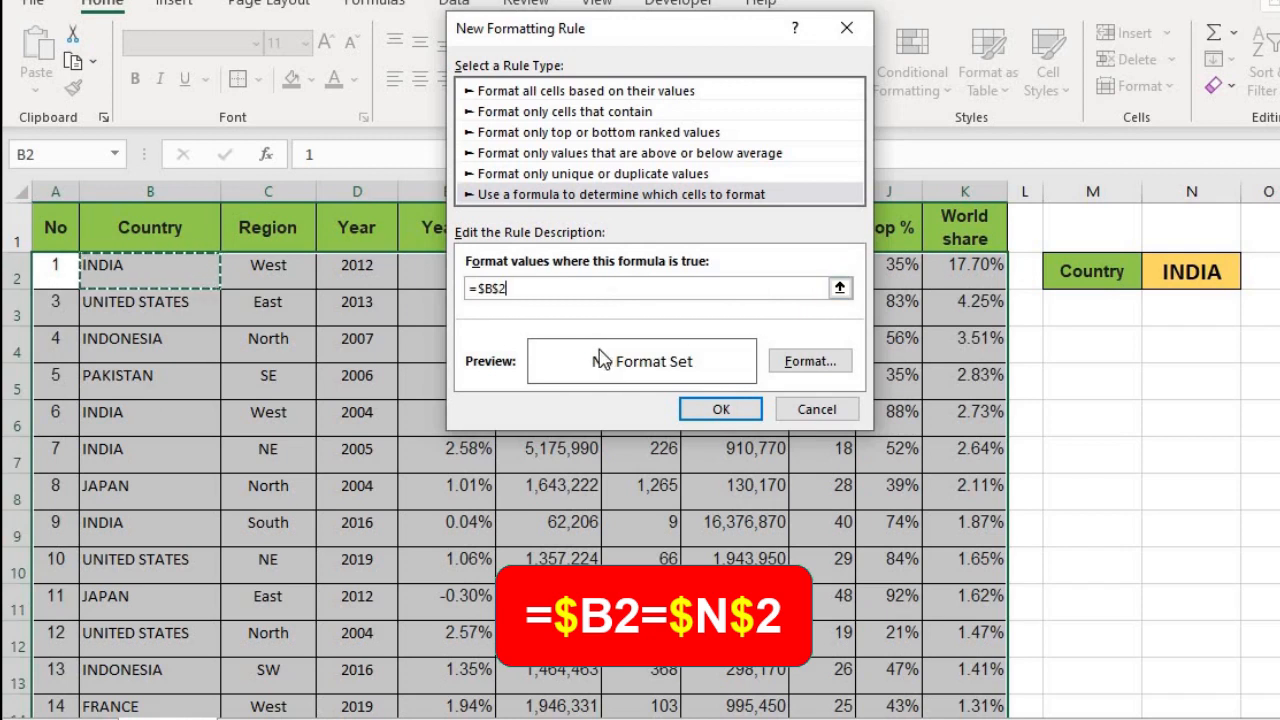
key(F4)
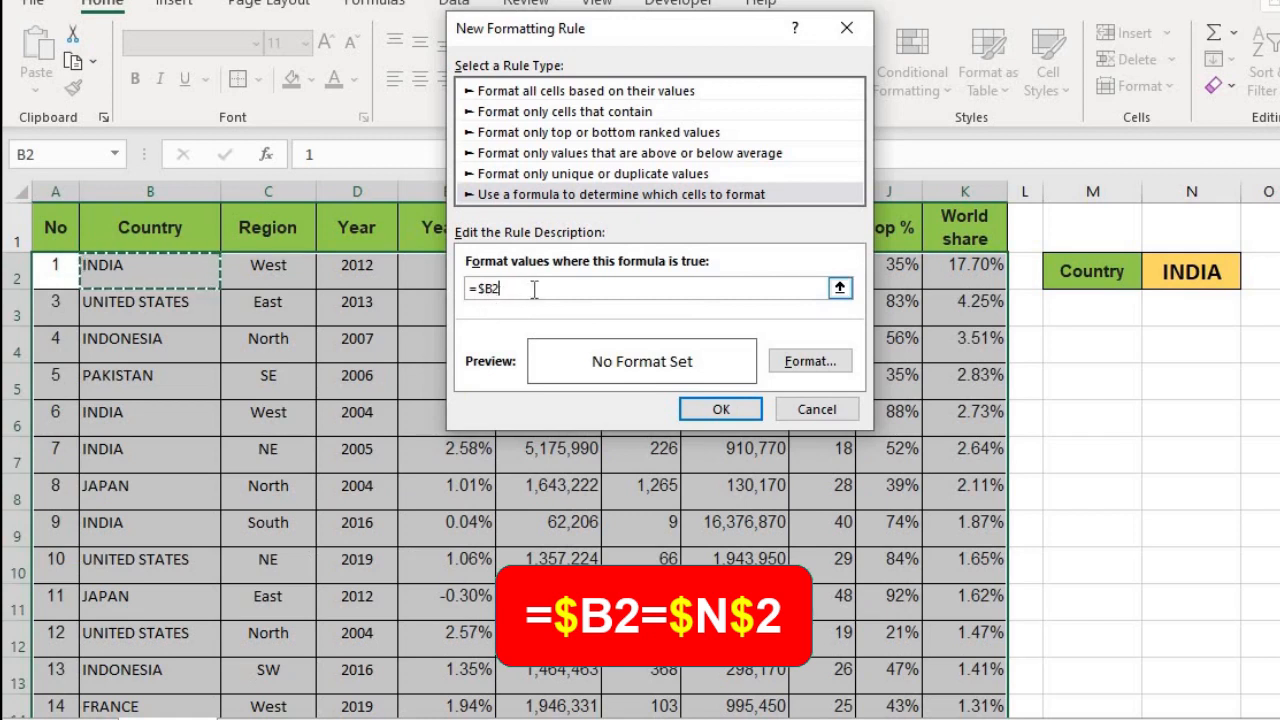
text(=)
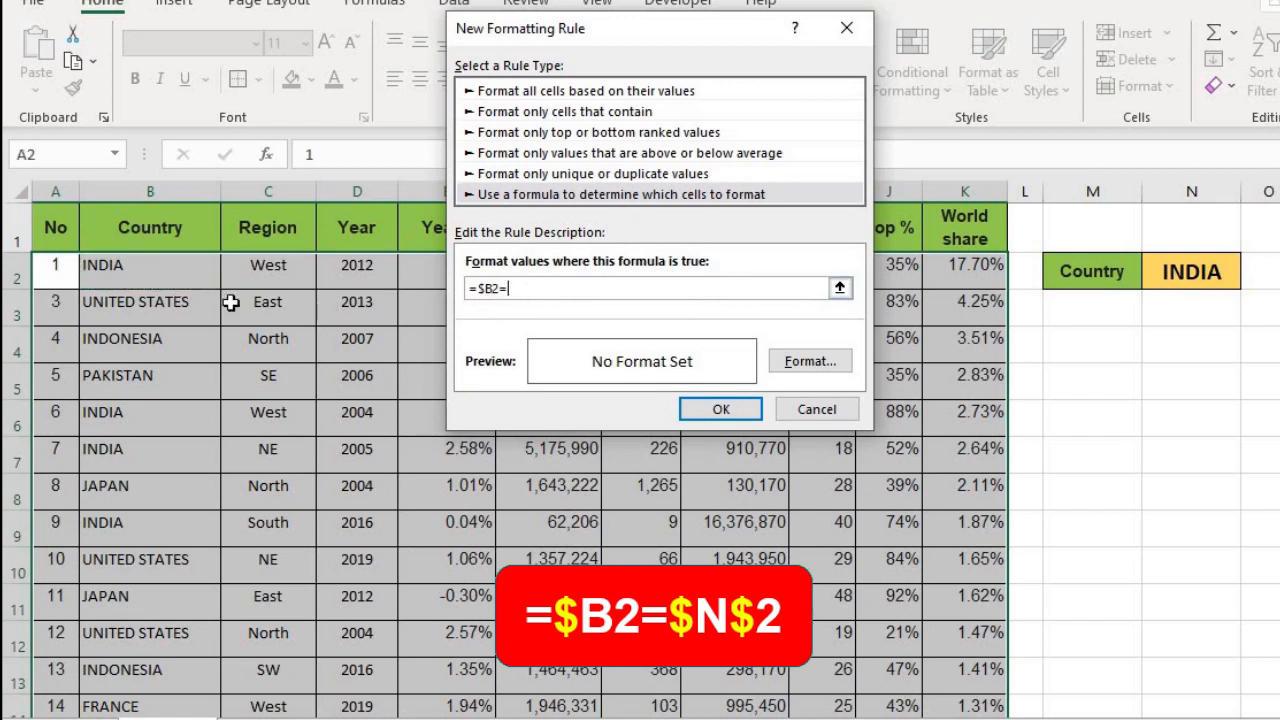
click(1215, 275)
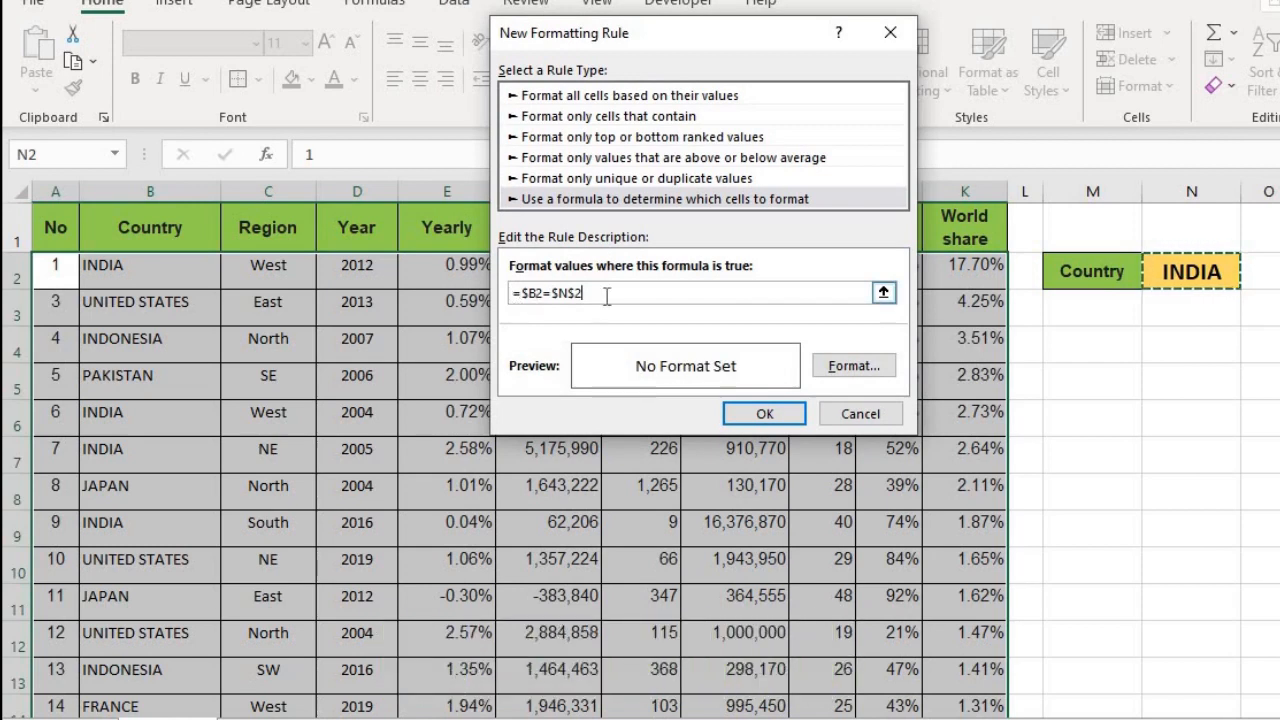
Give the rule a light orange fill and bold font, and apply it to the selected table rows
click(855, 367)
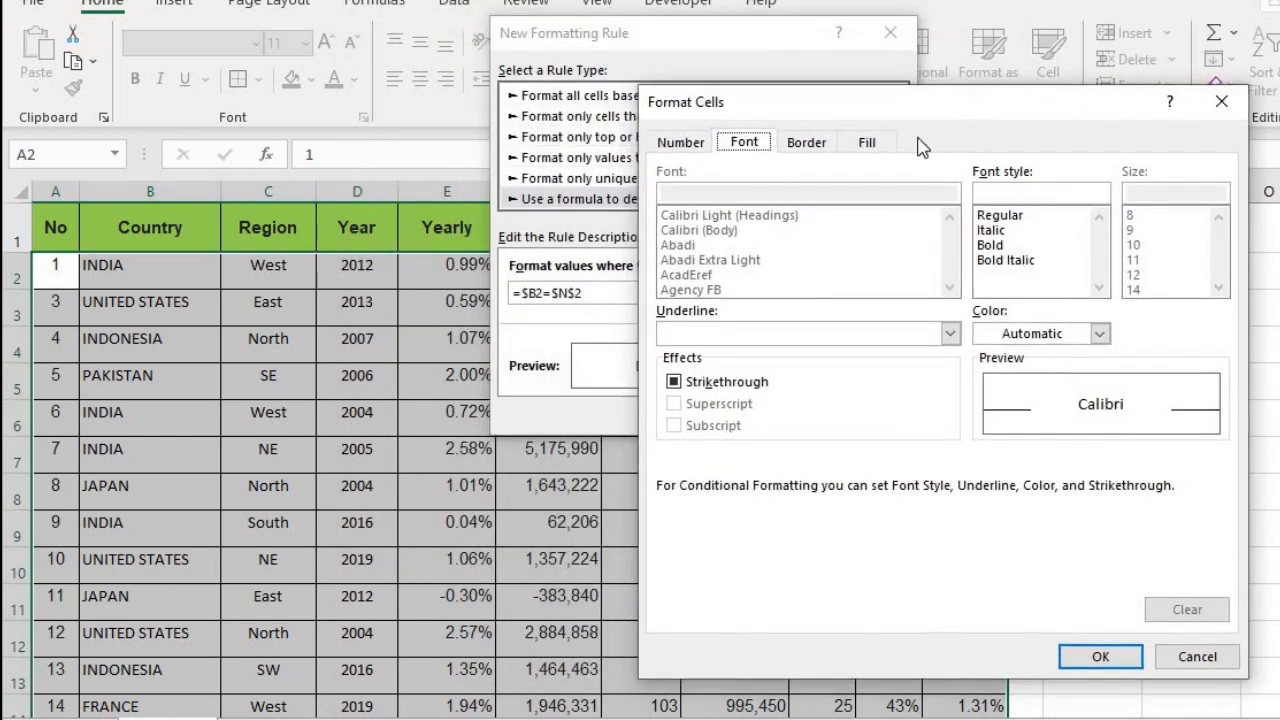
click(866, 144)
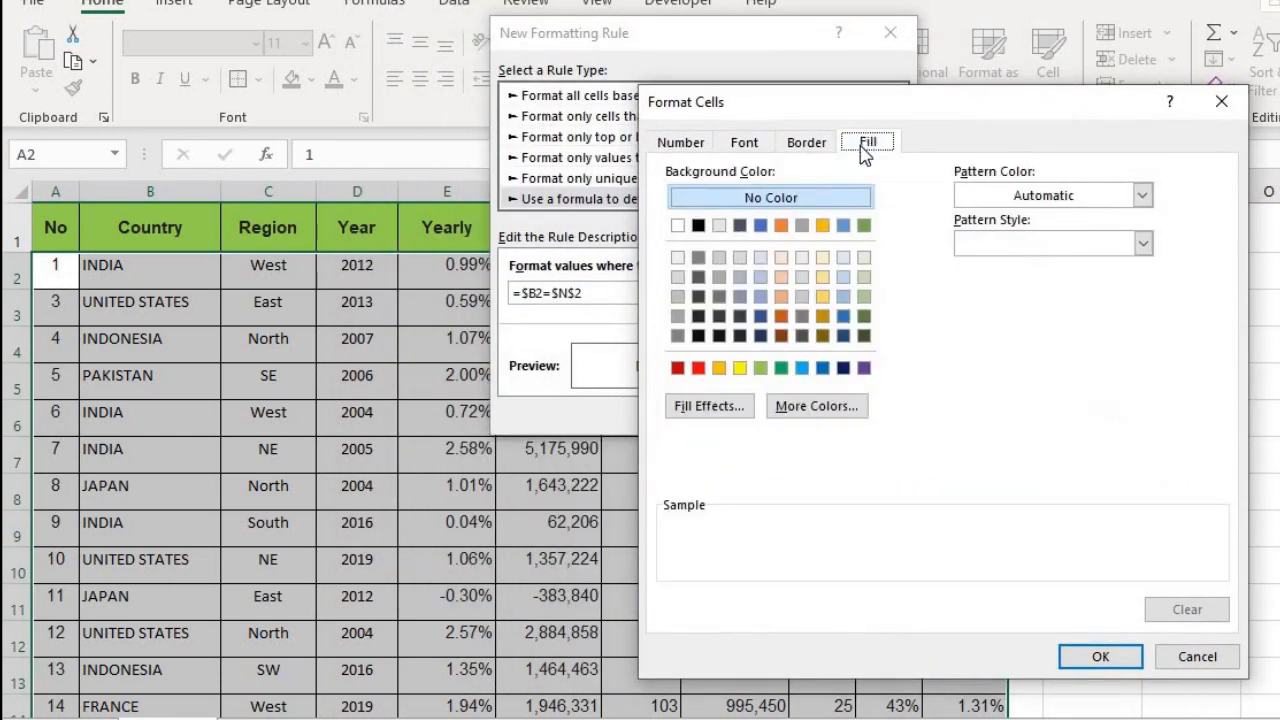
click(779, 297)
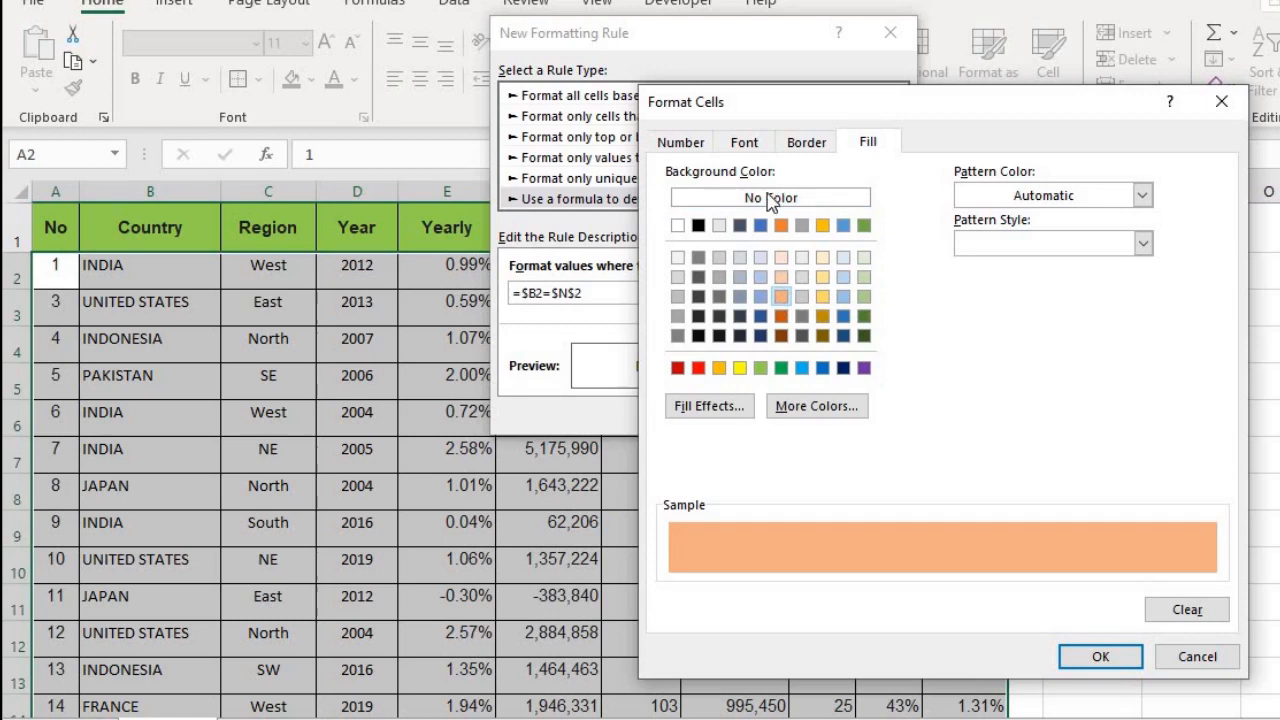
click(745, 143)
click(1004, 246)
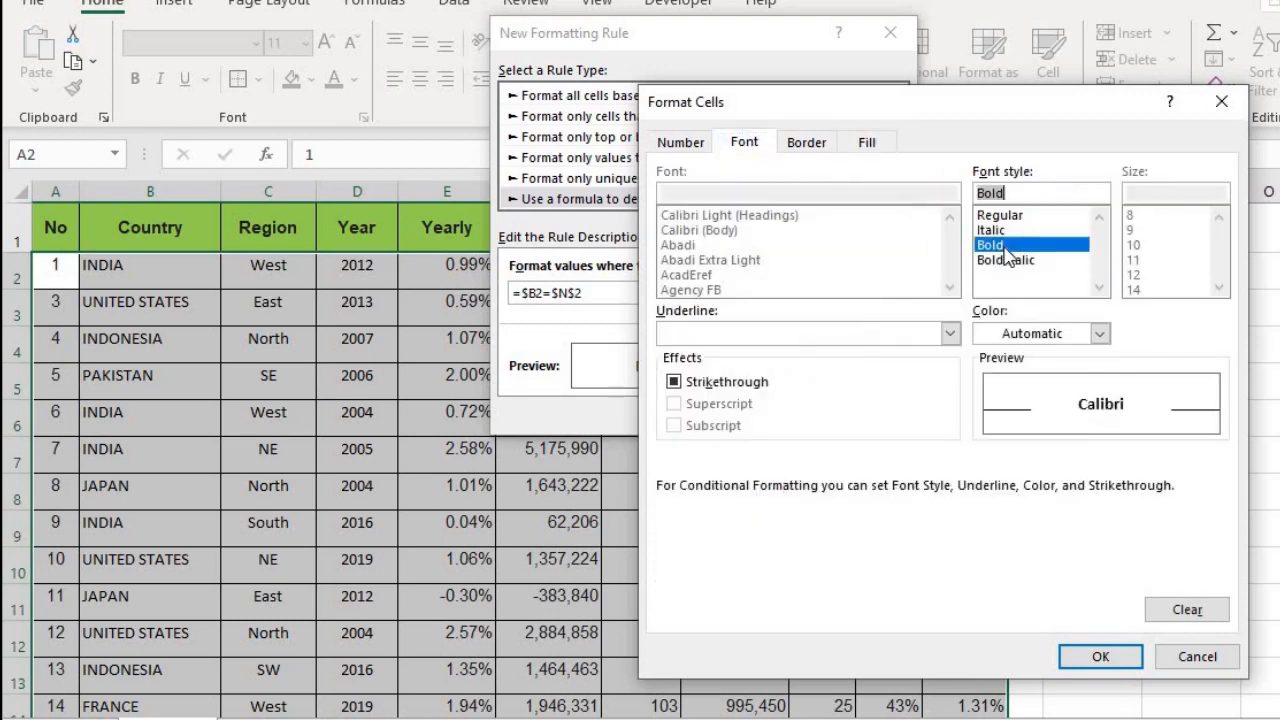
click(1100, 656)
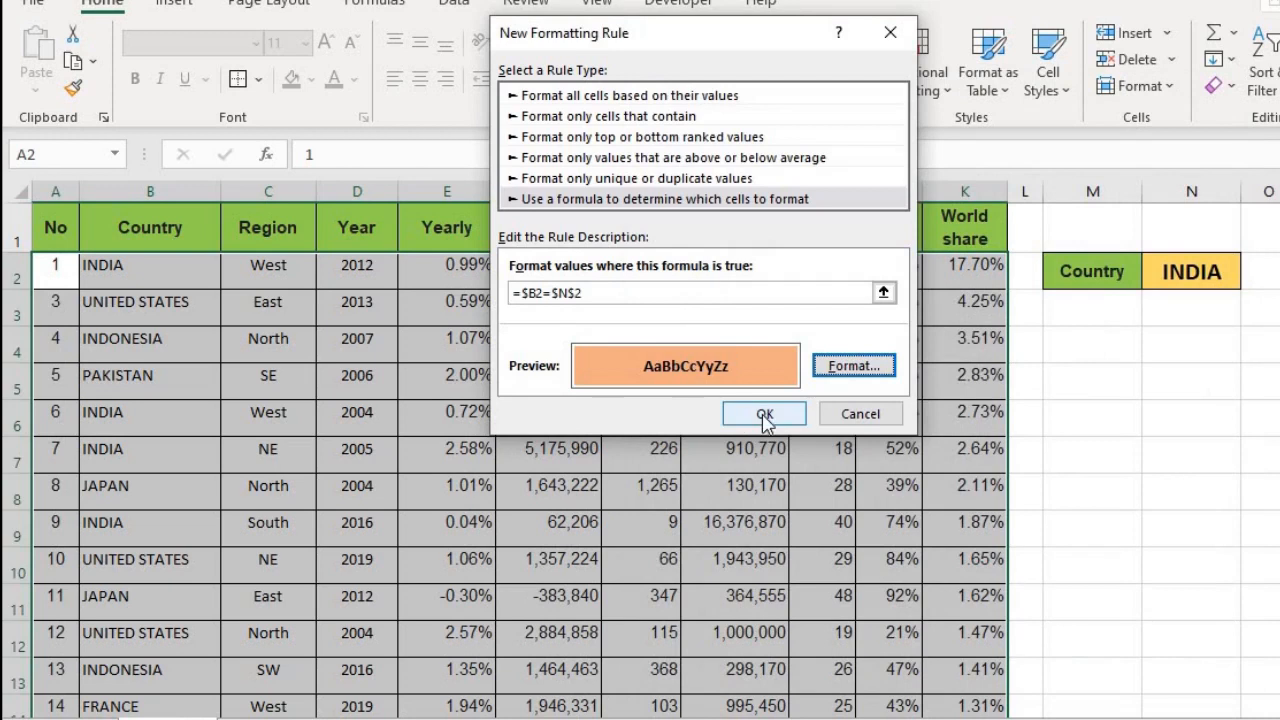
click(764, 414)
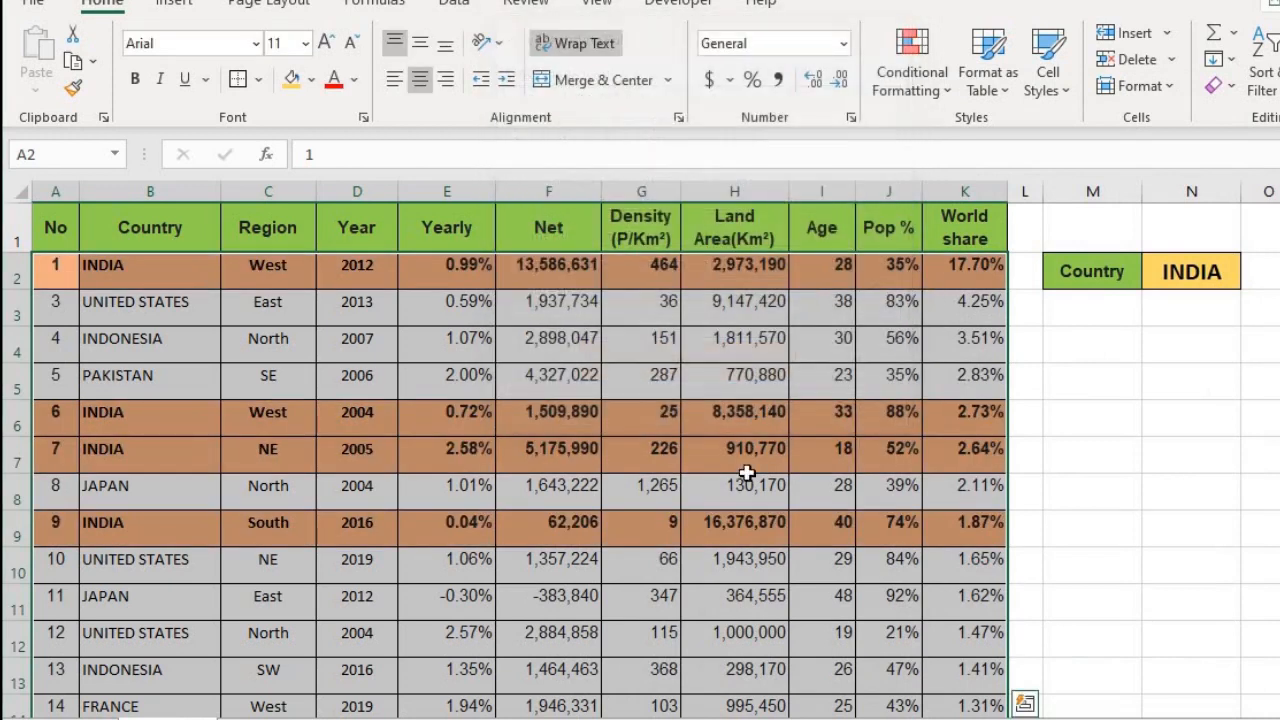
click(528, 600)
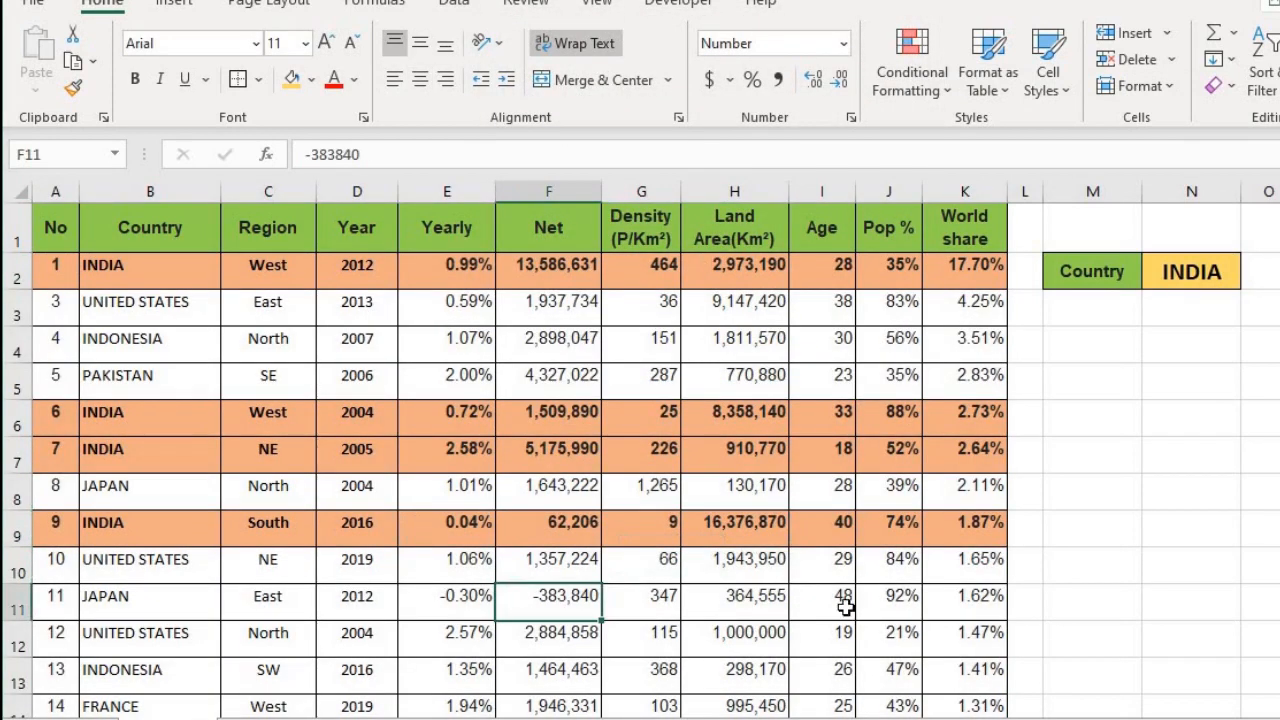
Check the highlighted rows, and test the rule by choosing UNITED STATES followed by JAPAN from the drop-down list in N2
click(1204, 276)
scroll(684, 437, down, 7)
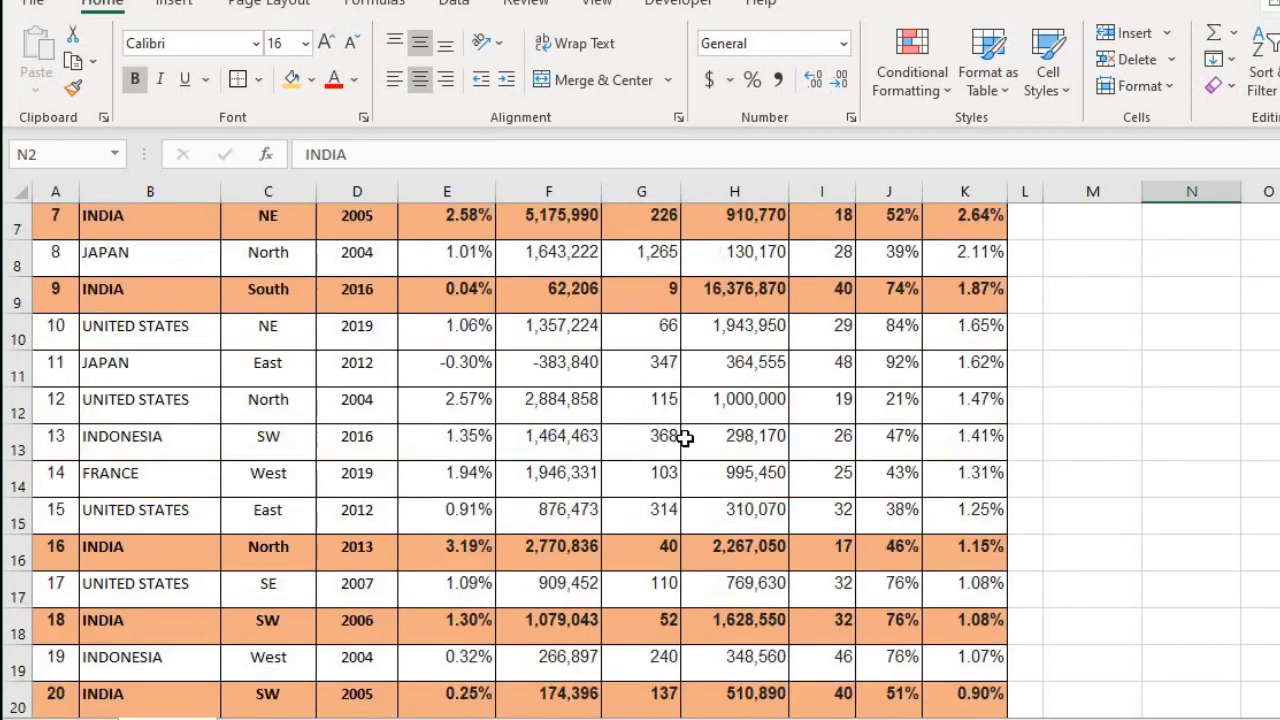
scroll(684, 437, down, 3)
scroll(684, 440, up, 9)
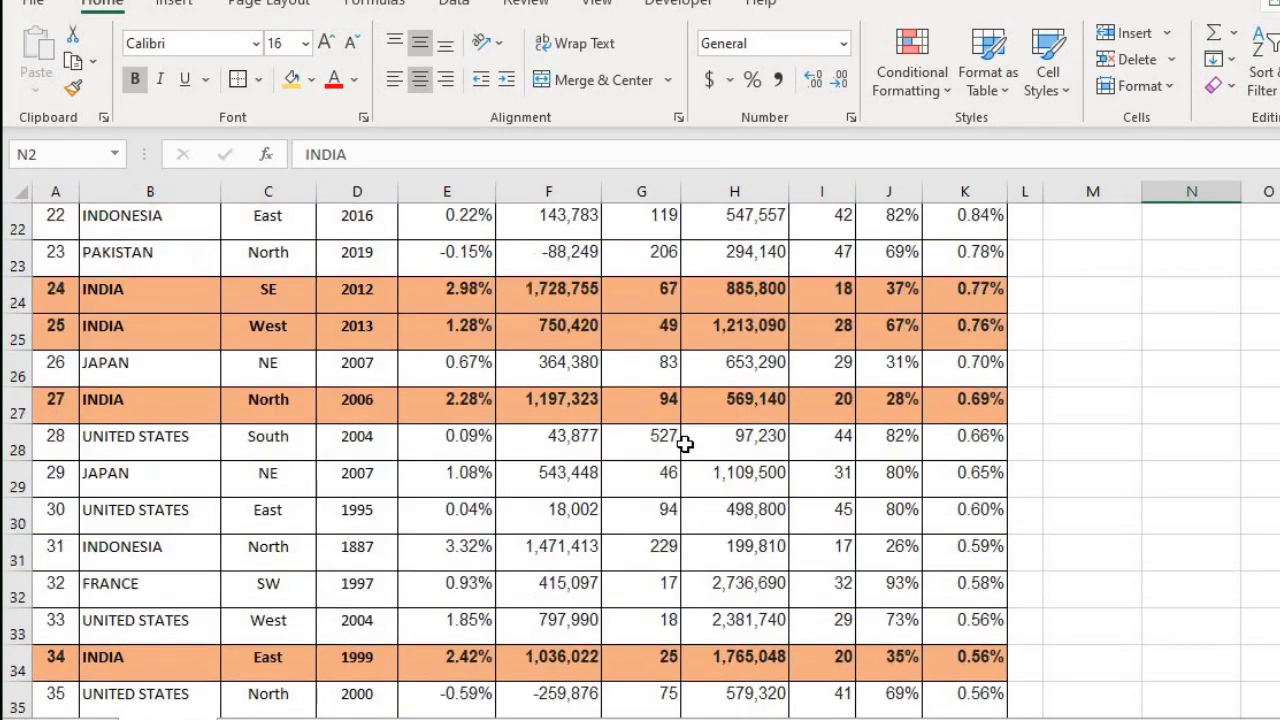
click(1251, 278)
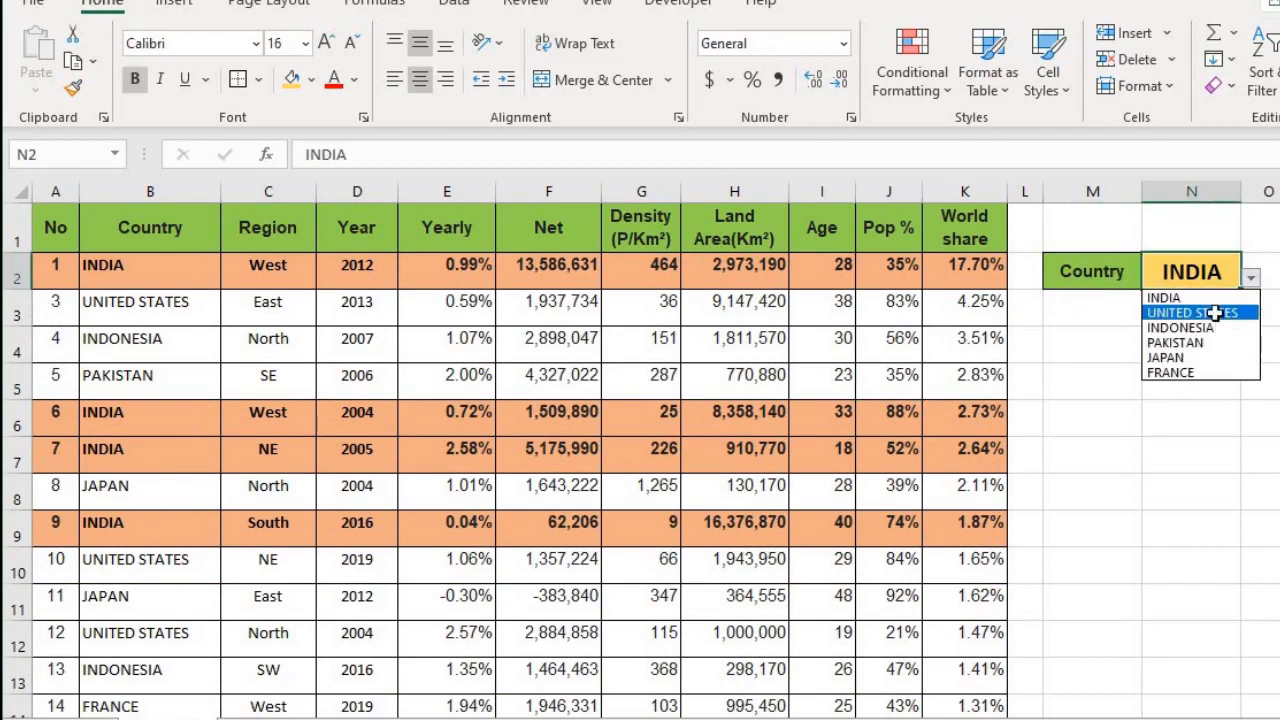
click(1211, 313)
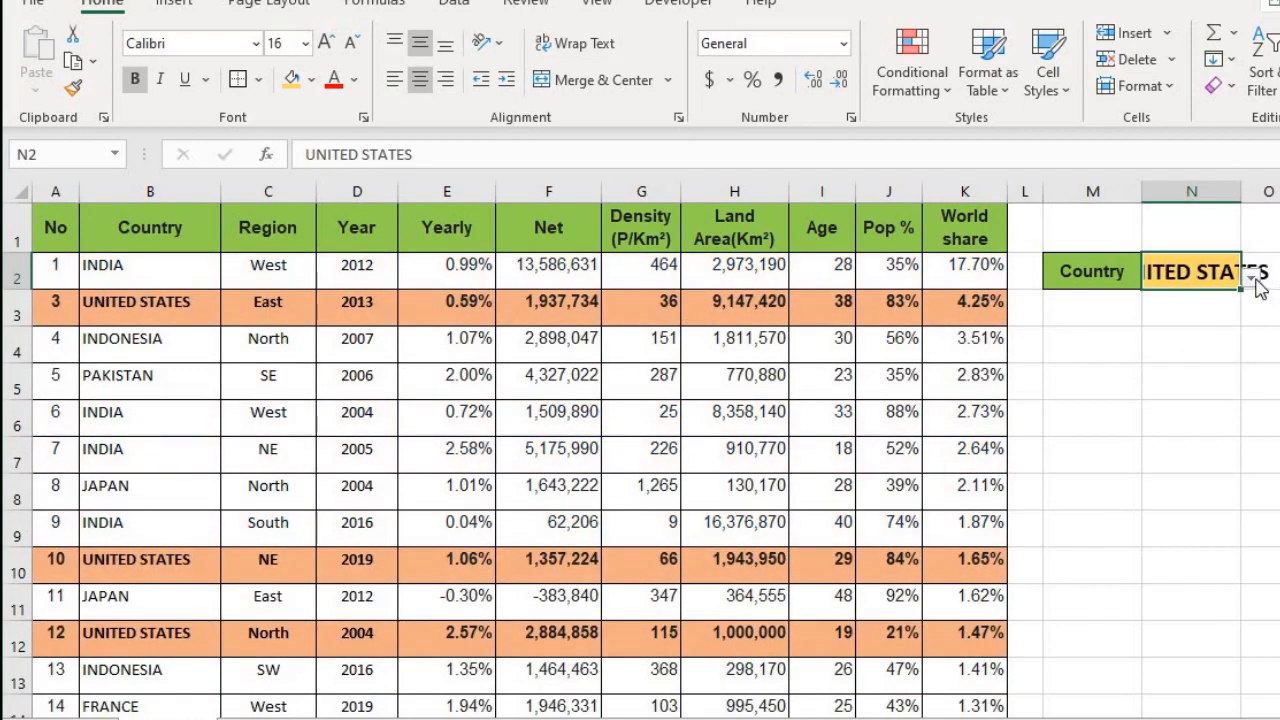
click(1251, 278)
click(1182, 352)
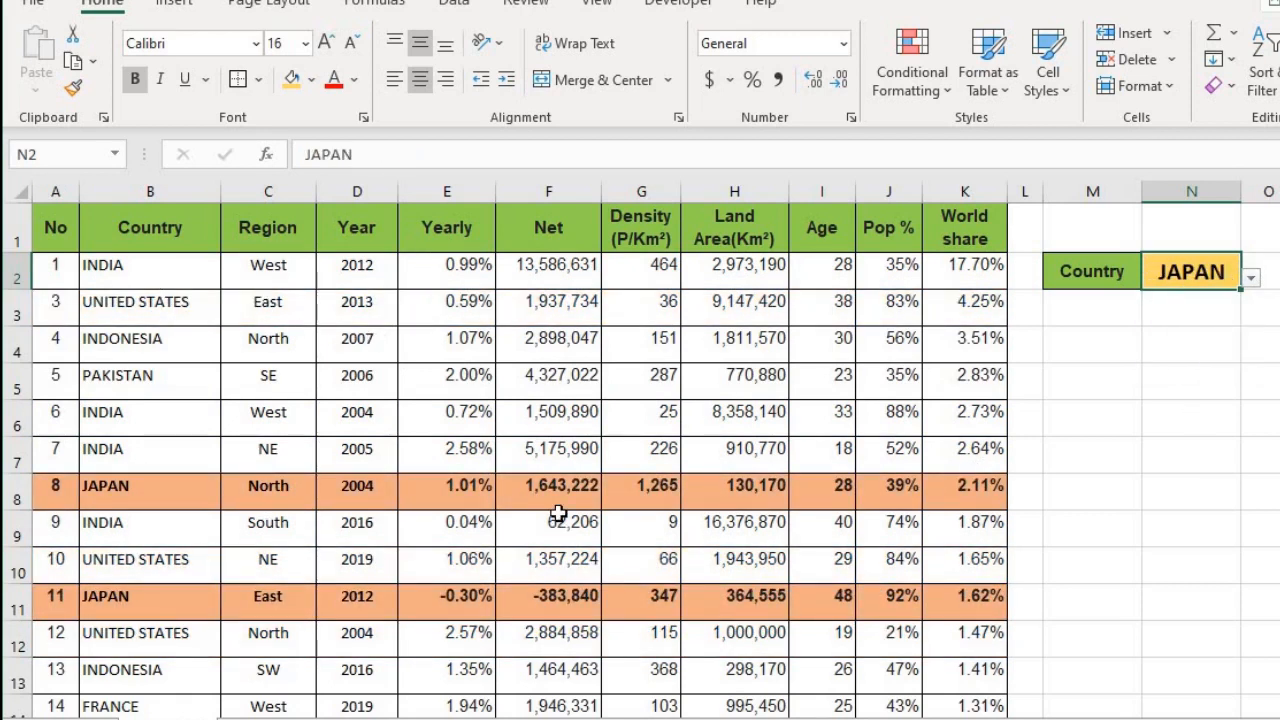
click(1092, 382)
click(908, 66)
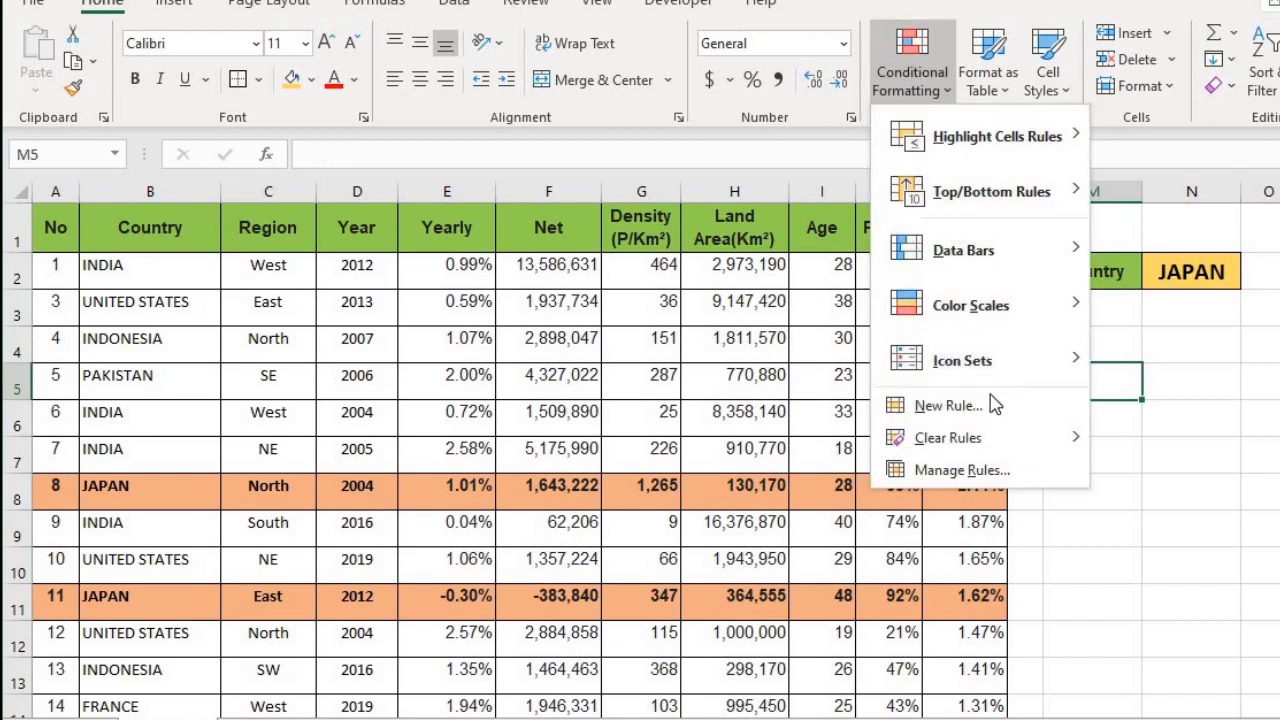
click(985, 400)
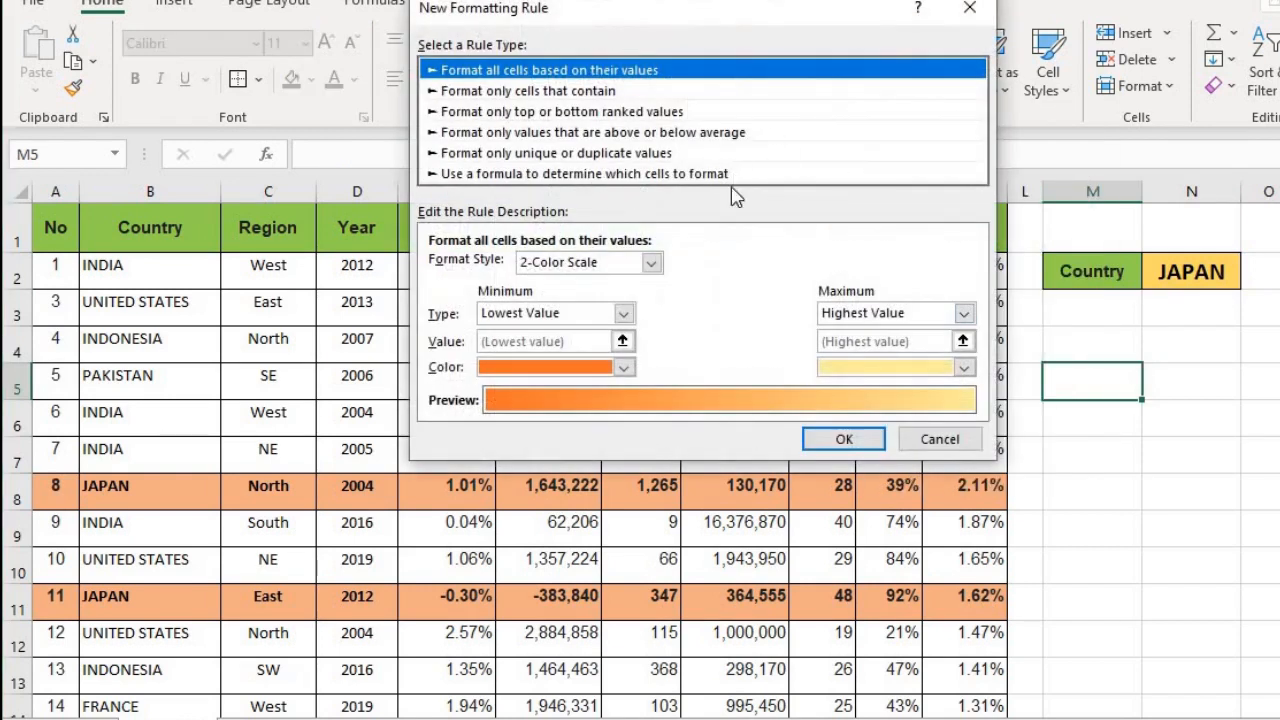
click(916, 440)
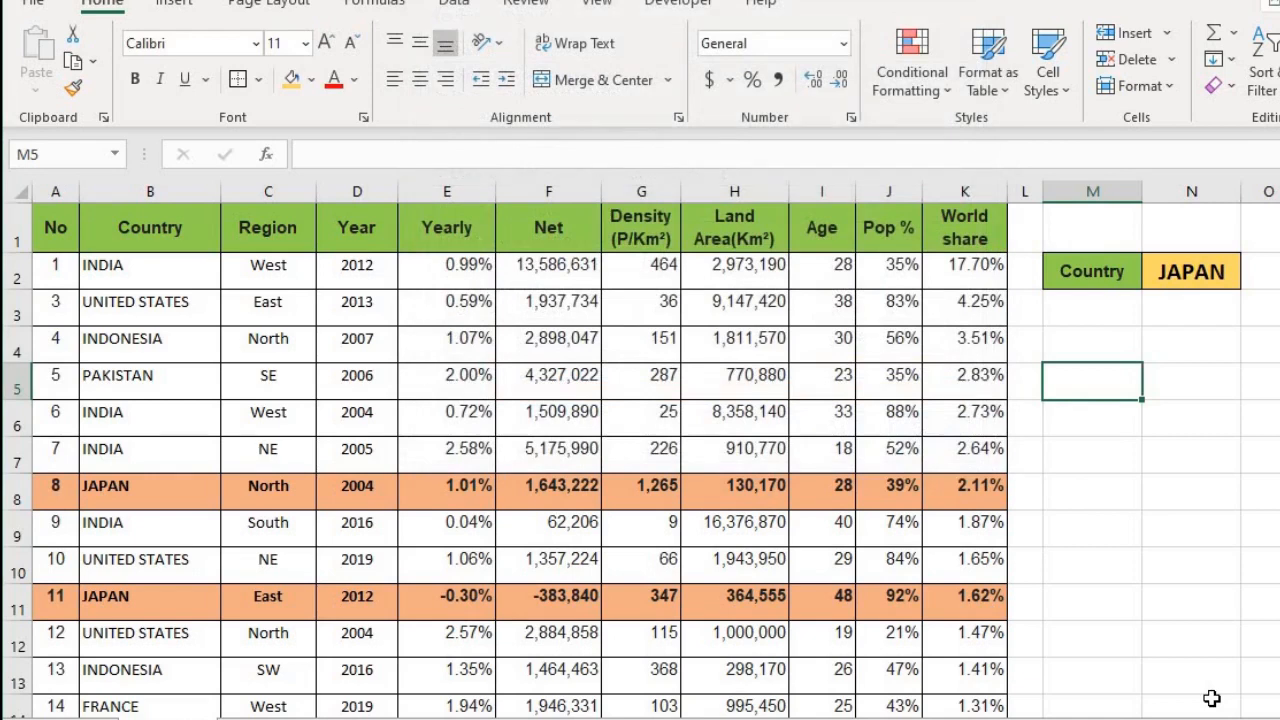